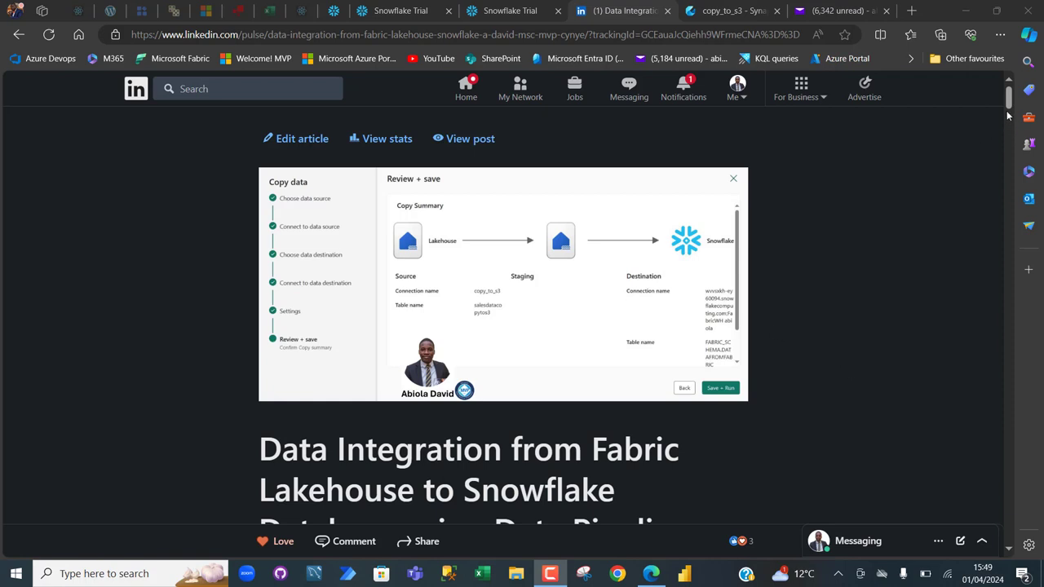
# - Continue the Snowflake free-trial signup to the edition and cloud-provider step
pyautogui.moveTo(1008, 104); pyautogui.dragTo(977, 98)
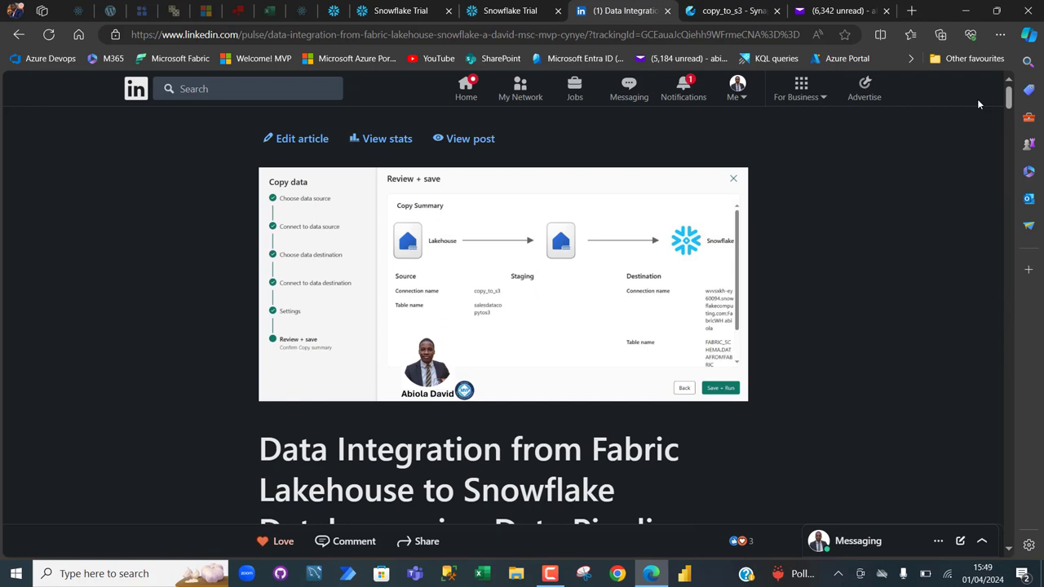
pyautogui.click(420, 10)
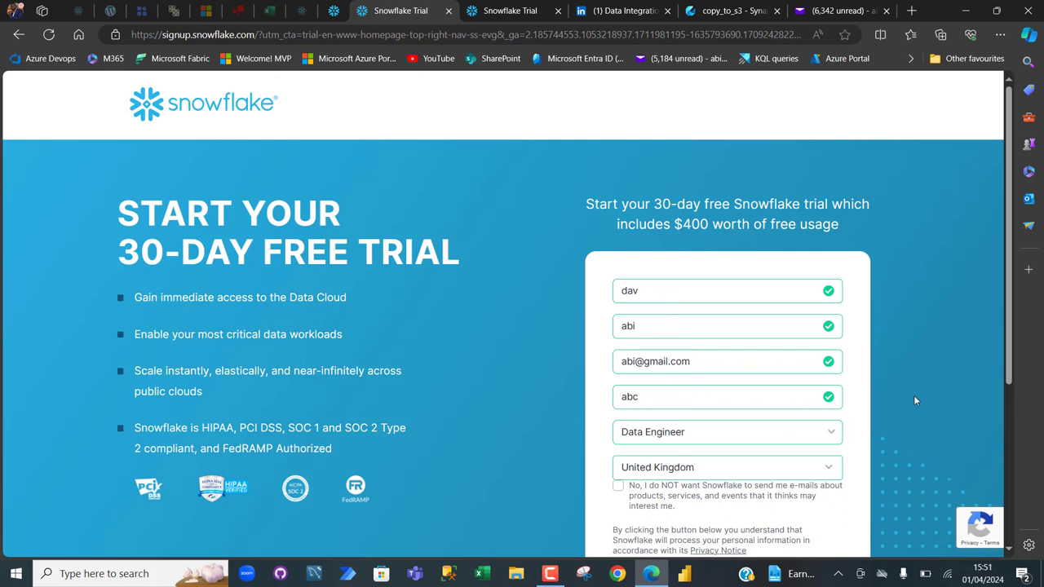
pyautogui.scroll(-2, 1012, 353)
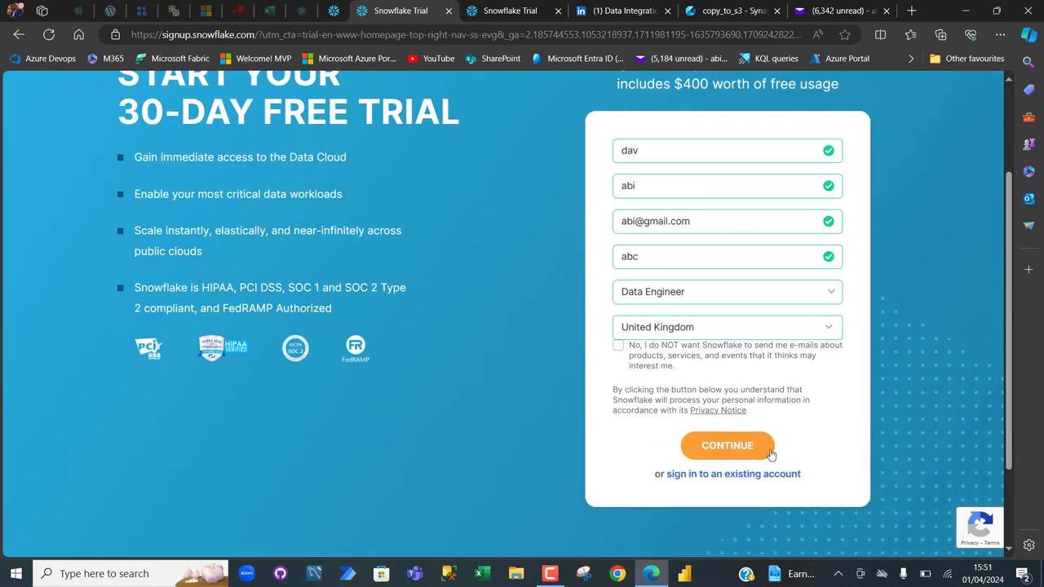
pyautogui.click(727, 447)
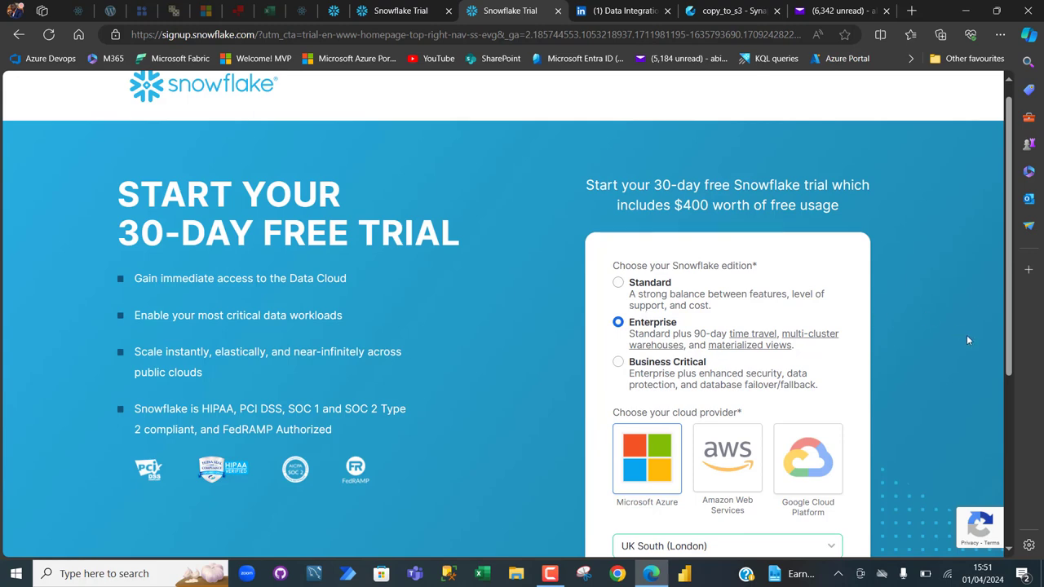
# - Start the trial with the chosen options and return to the setup SQL worksheet
pyautogui.scroll(-2, 967, 339)
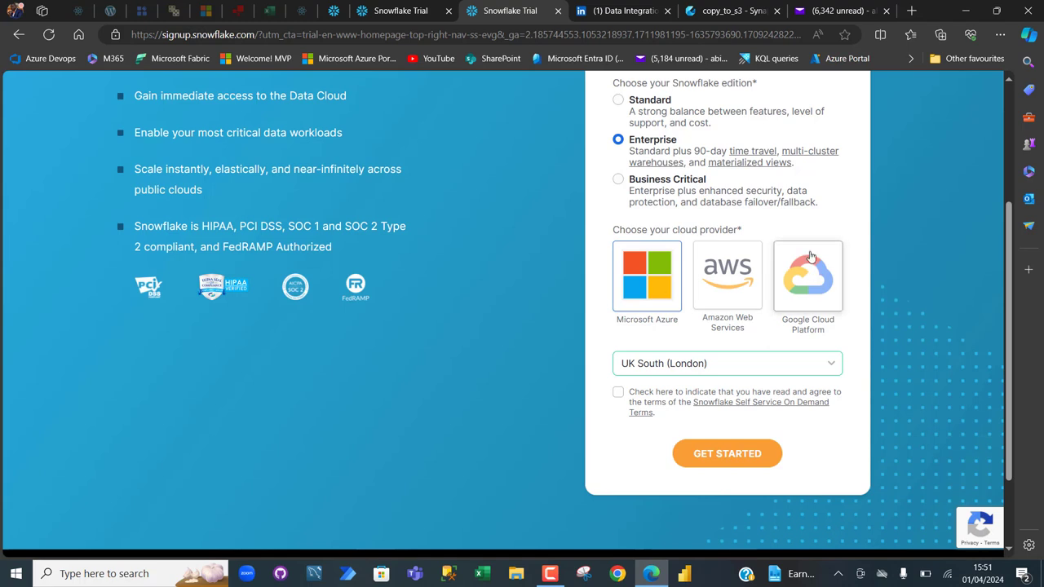
pyautogui.click(718, 455)
pyautogui.scroll(3, 910, 421)
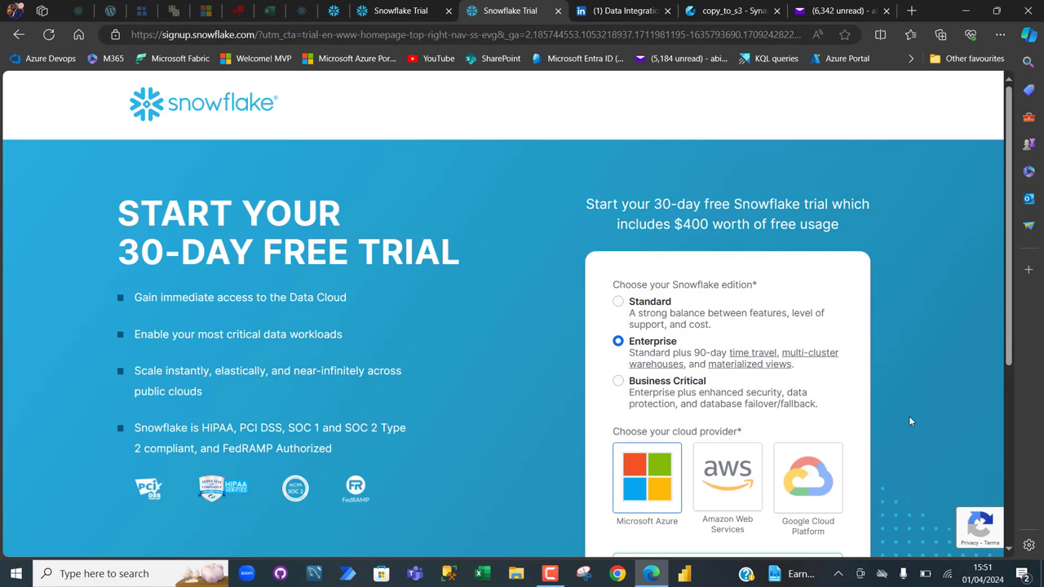
pyautogui.click(377, 11)
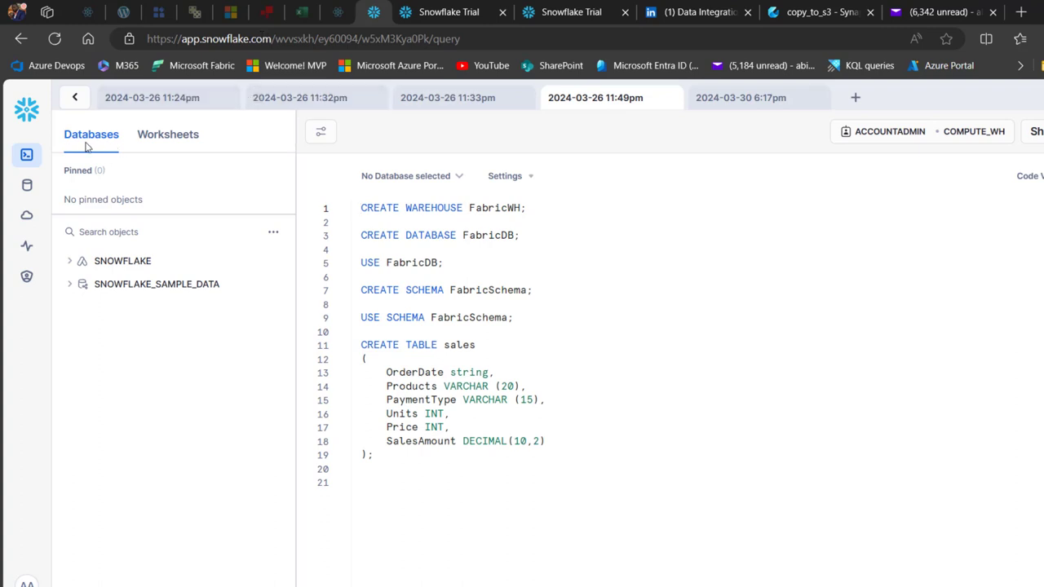
# - Browse the worksheets and databases lists, then run CREATE WAREHOUSE FabricWH from line 1
pyautogui.click(172, 137)
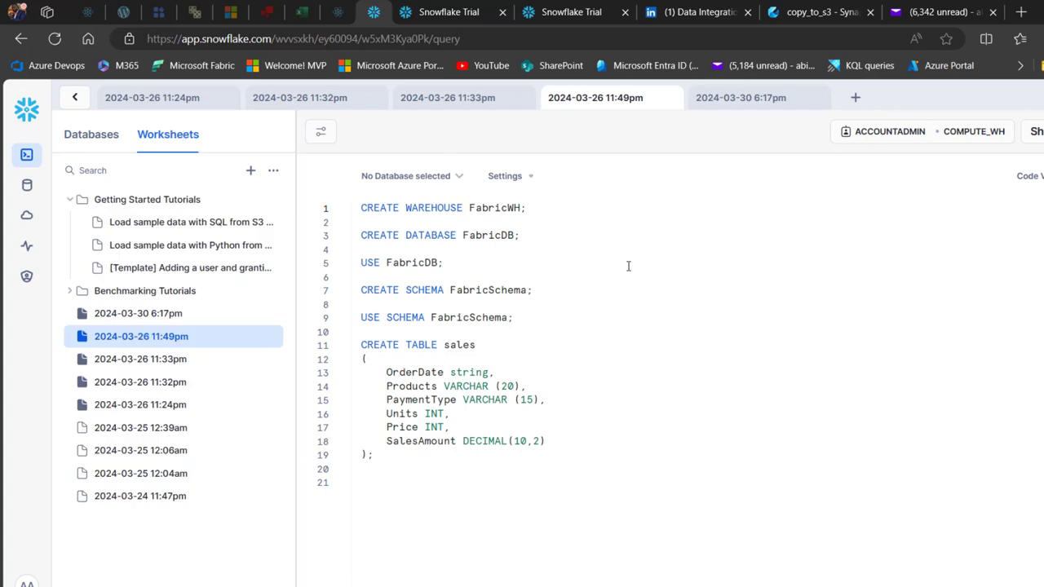
pyautogui.click(94, 137)
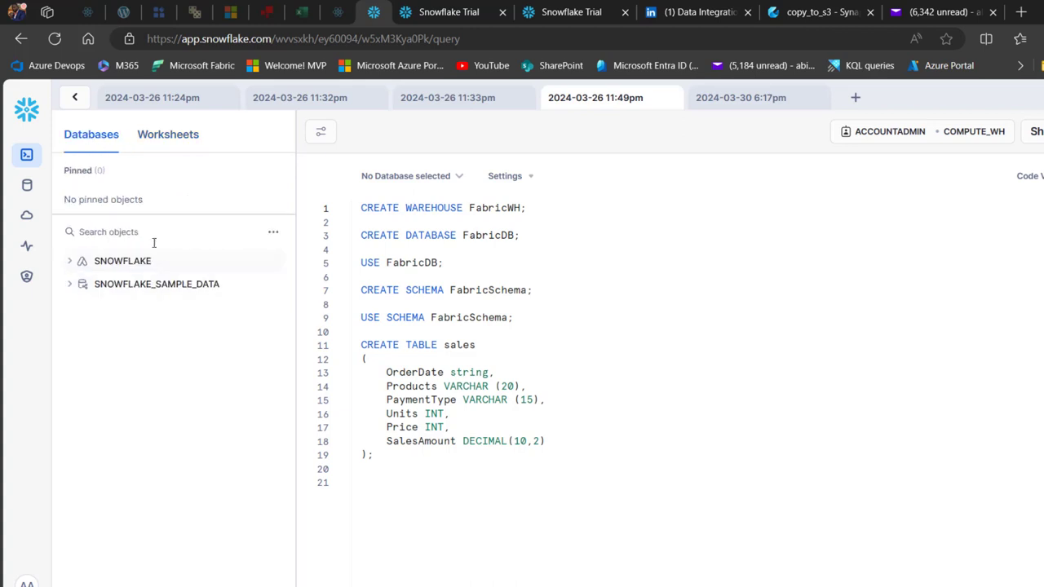
pyautogui.moveTo(149, 267)
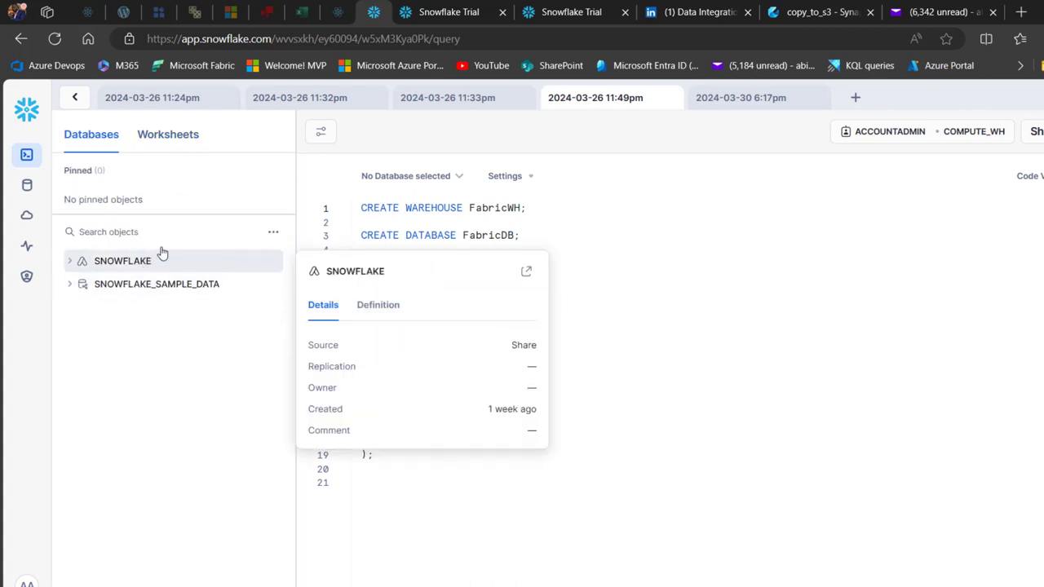
pyautogui.moveTo(177, 295)
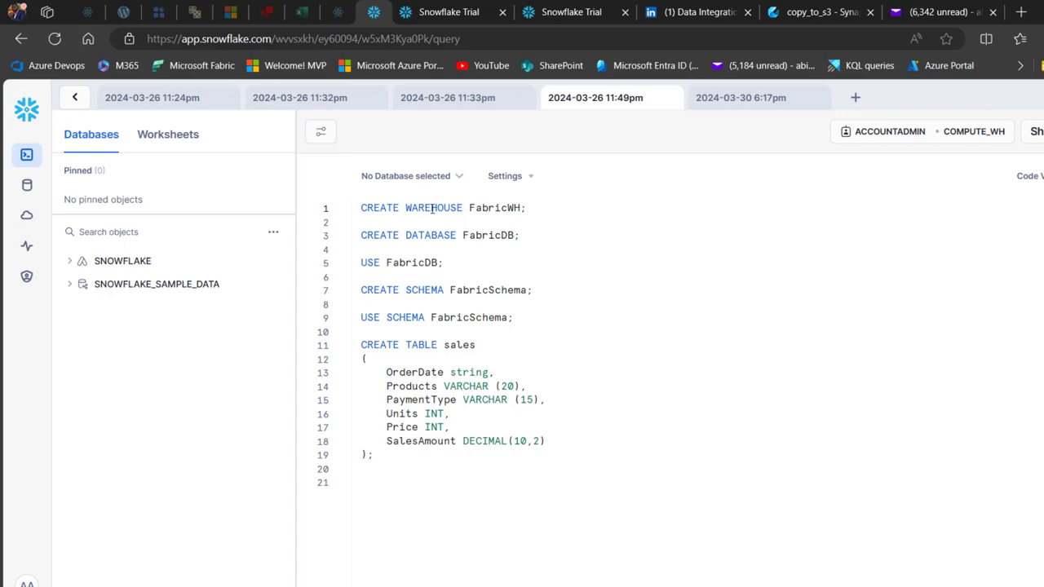
pyautogui.hotkey('ctrl', 'Return')
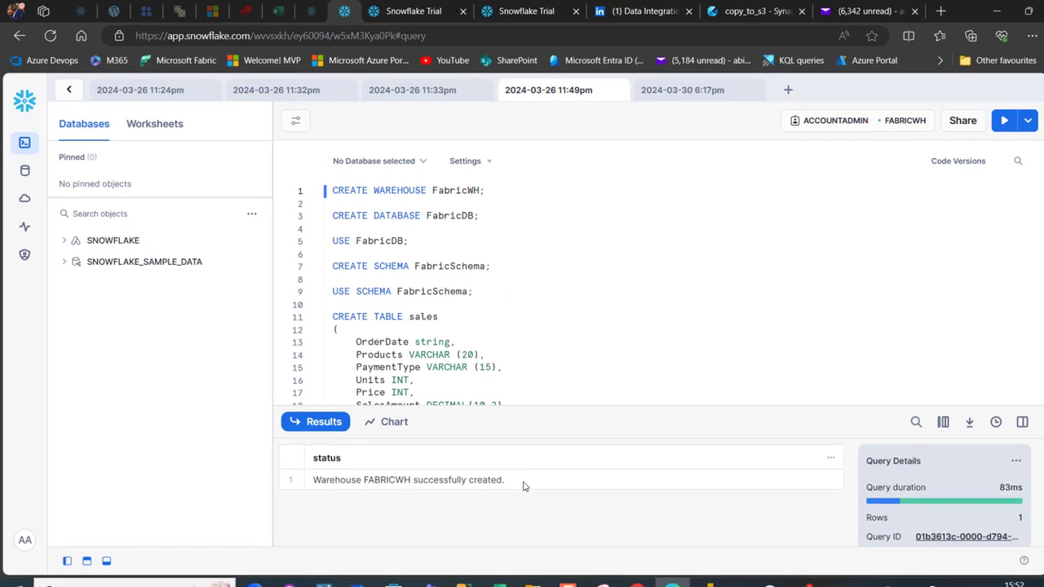
# - Create the FabricDB database and make it the session's current database
pyautogui.click(402, 216)
pyautogui.hotkey('ctrl', 'Return')
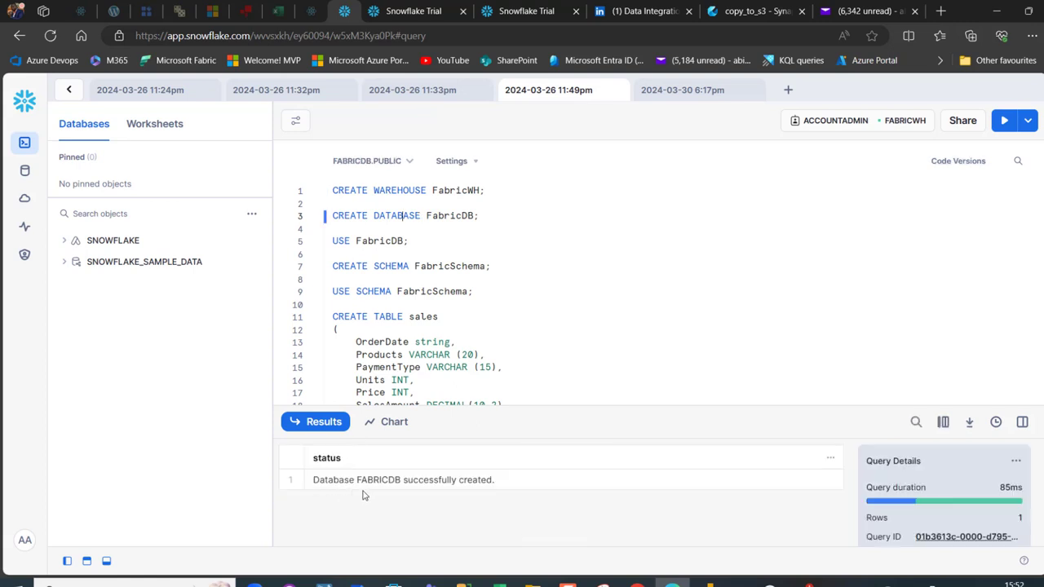
pyautogui.click(381, 241)
pyautogui.hotkey('ctrl', 'Return')
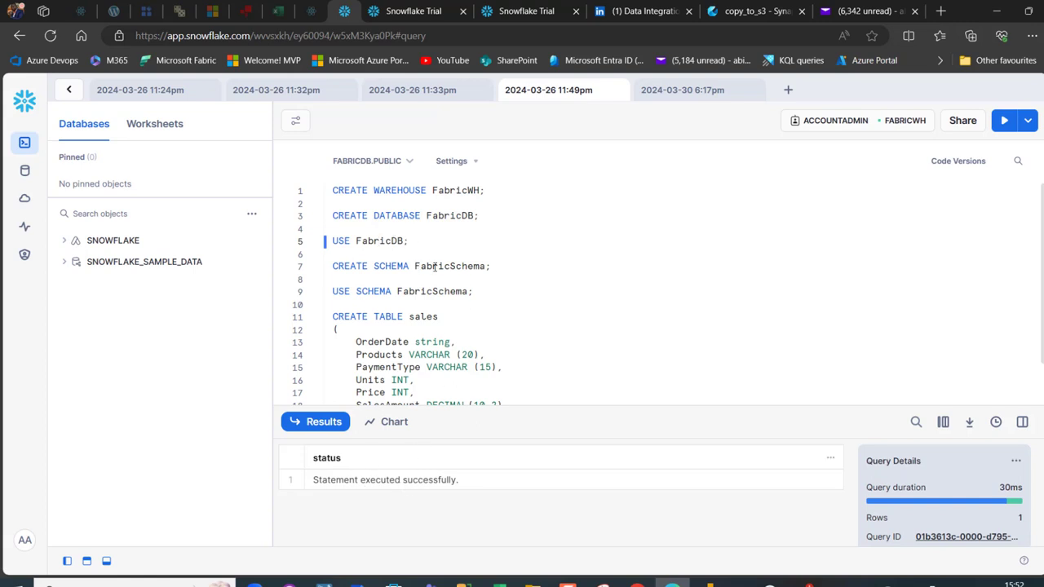
# - Create the FabricSchema schema and make it the current schema
pyautogui.click(436, 266)
pyautogui.hotkey('ctrl', 'Return')
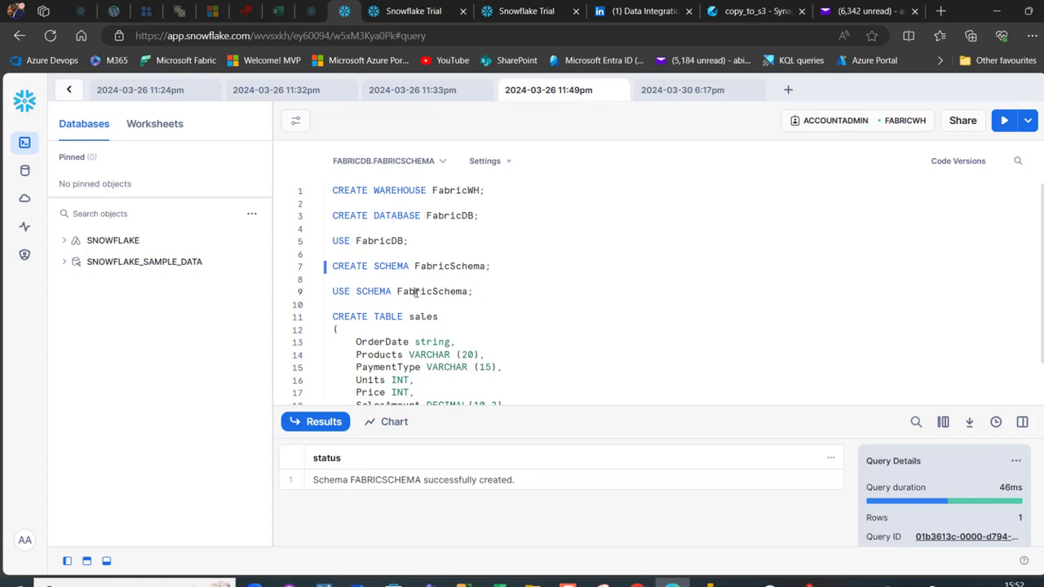
pyautogui.click(416, 292)
pyautogui.hotkey('ctrl', 'Return')
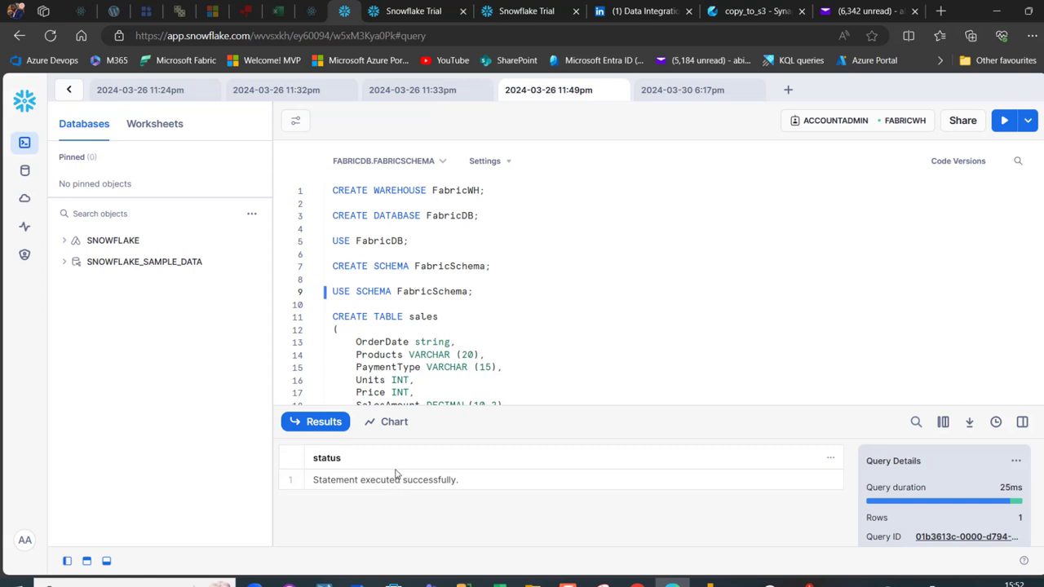
# - Create the six-column sales table, then view the copy_to_s3 lakehouse in Fabric
pyautogui.moveTo(332, 317); pyautogui.dragTo(486, 433)
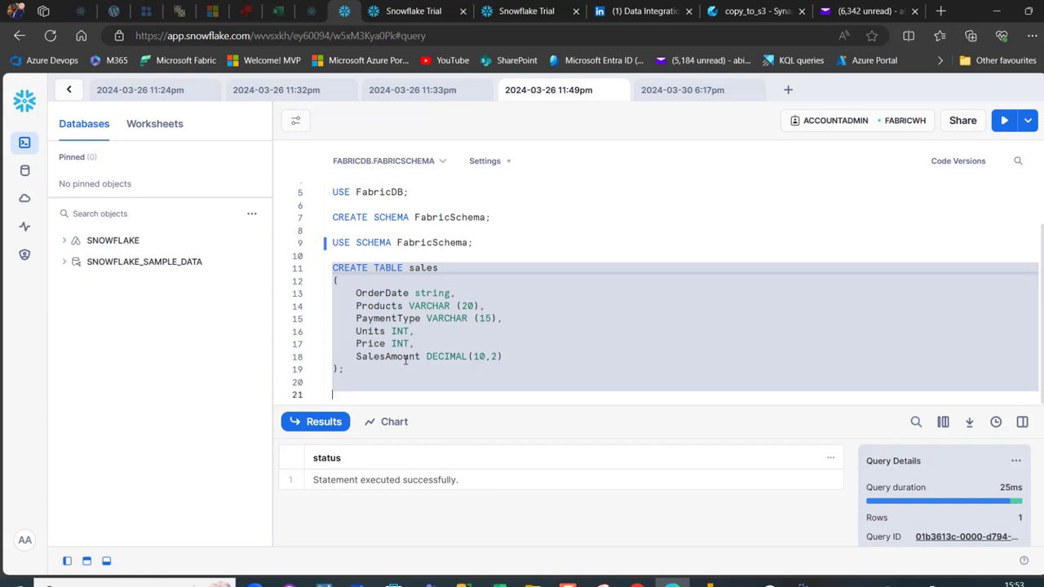
pyautogui.hotkey('ctrl', 'Return')
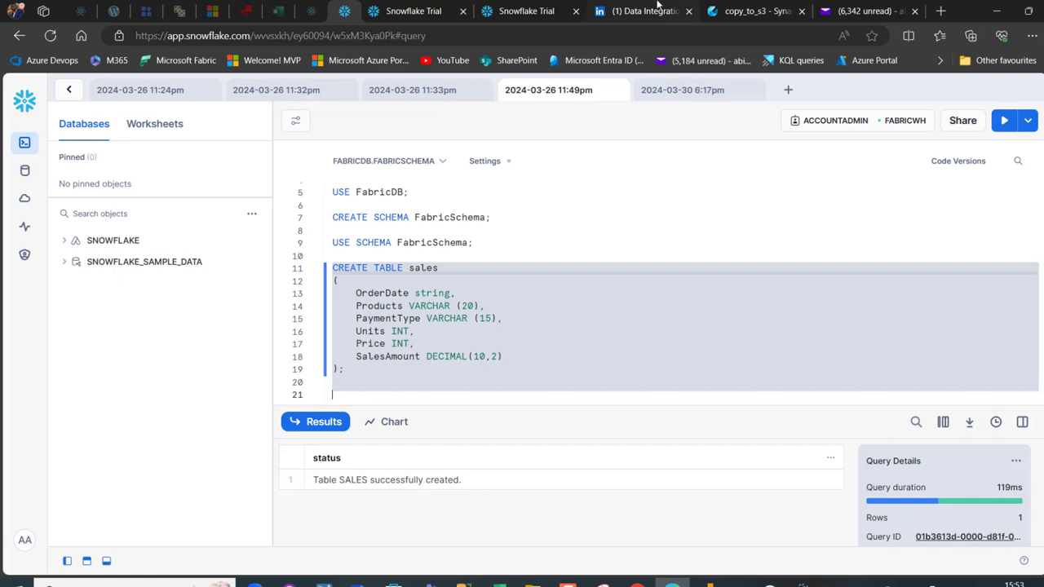
pyautogui.click(751, 7)
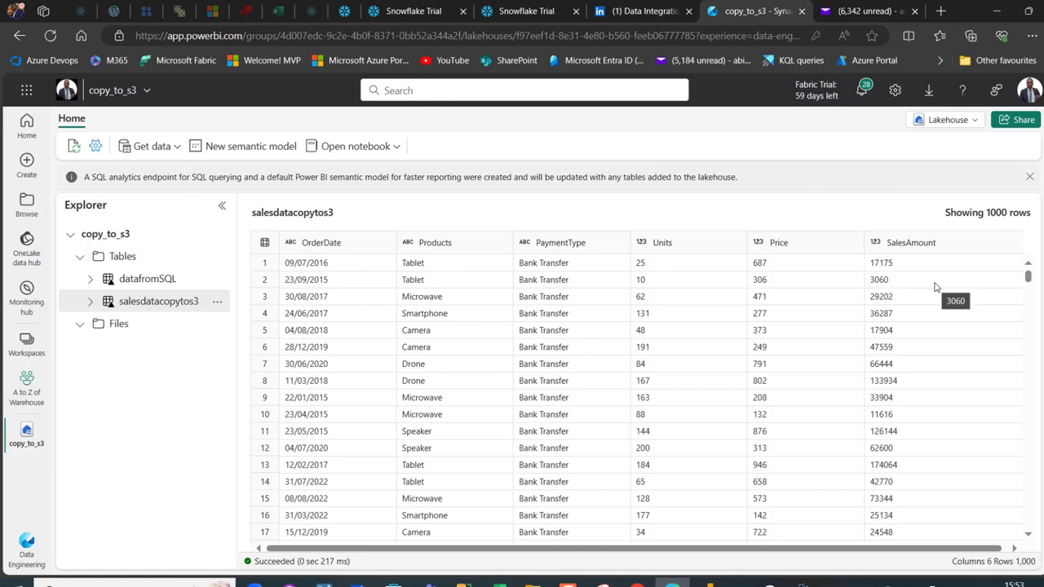
# - Leave the copy_to_s3 lakehouse view for the Data Engineering experience
pyautogui.click(26, 552)
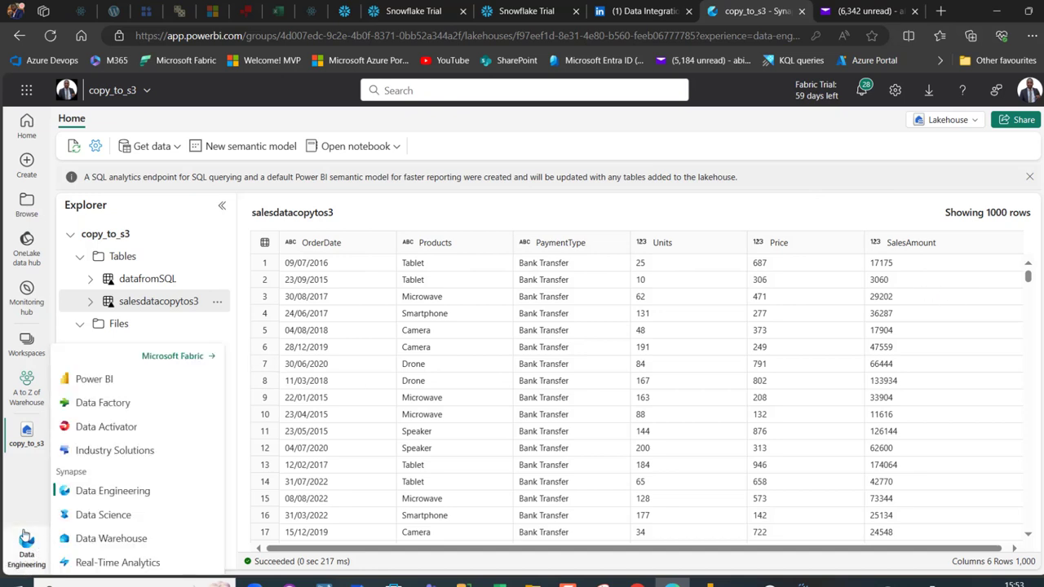
pyautogui.click(113, 491)
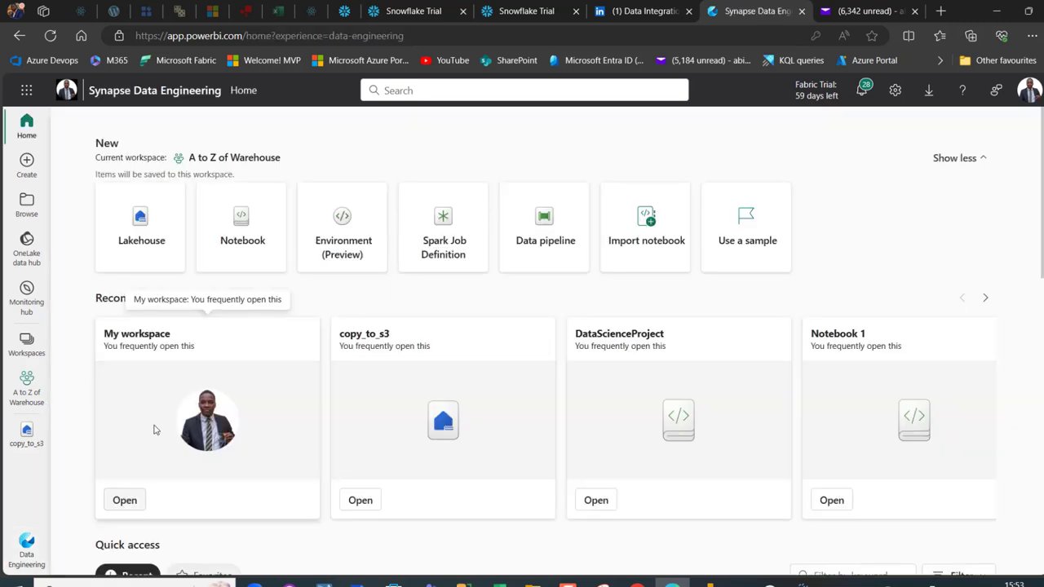
# - Create a new data pipeline, pasting SnowflakeDataTransfer as its name
pyautogui.click(551, 217)
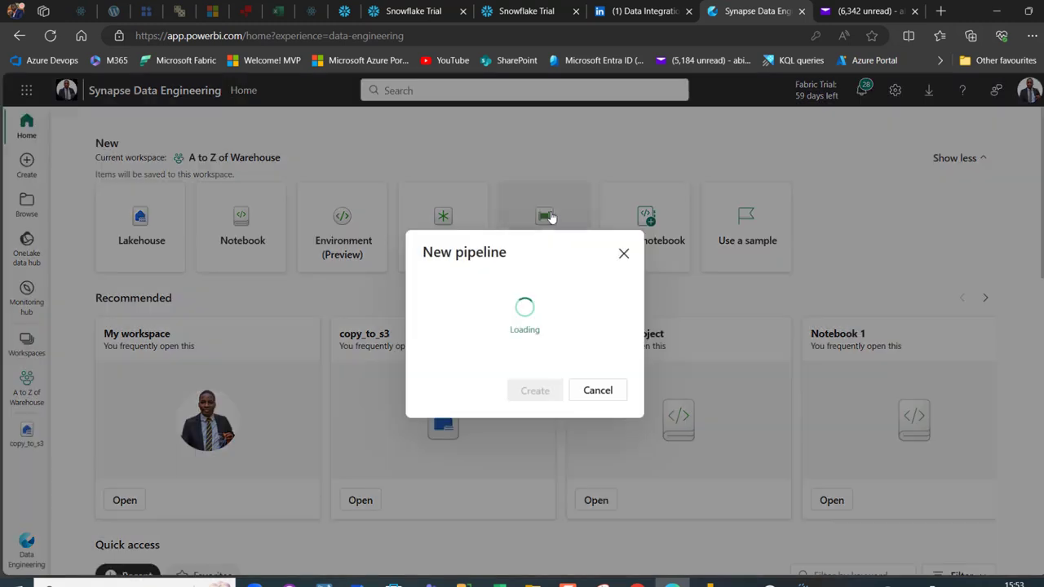
pyautogui.write('SnowflakeDataTransfer')
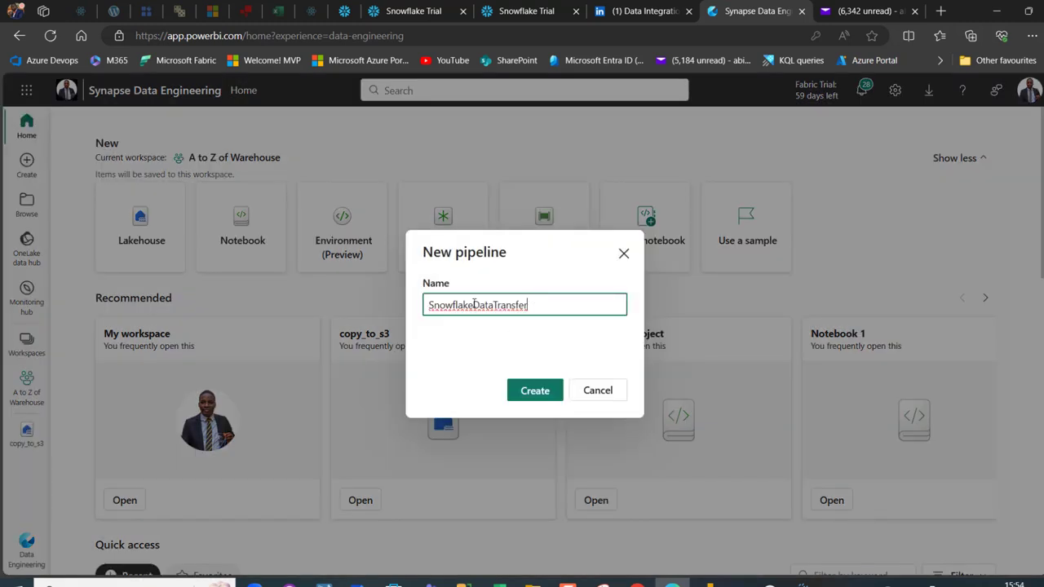
pyautogui.click(536, 391)
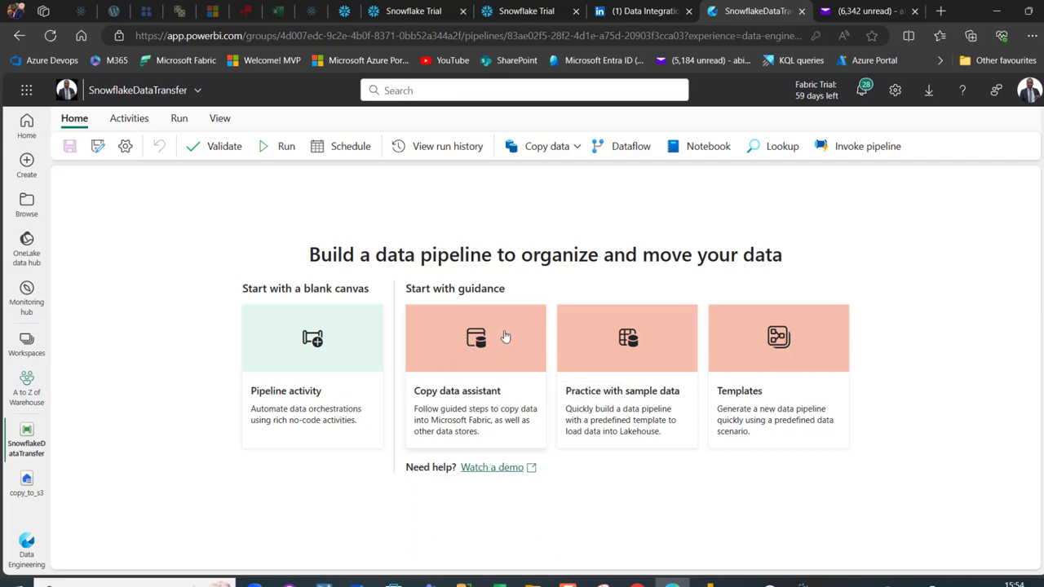
# - In the Copy data assistant, set lakehouse copy_to_s3 table salesdatacopytos3 as the source
pyautogui.click(477, 346)
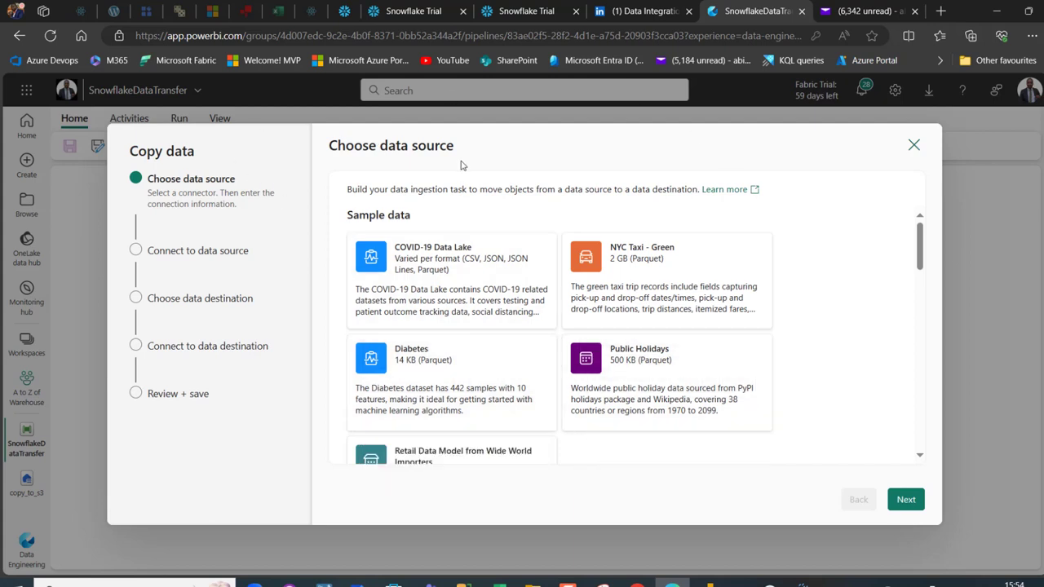
pyautogui.moveTo(922, 249); pyautogui.dragTo(937, 398)
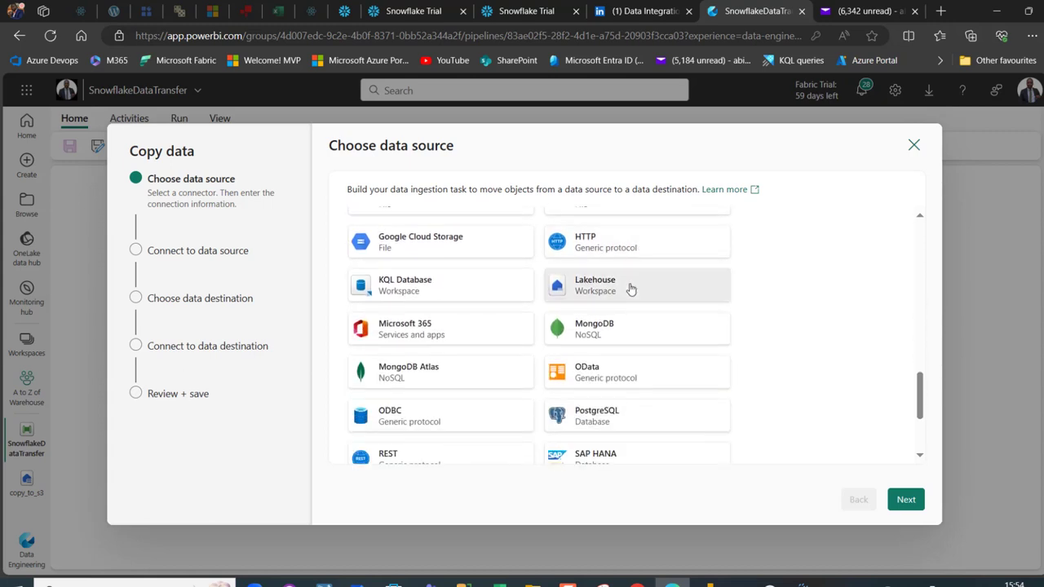
pyautogui.click(915, 499)
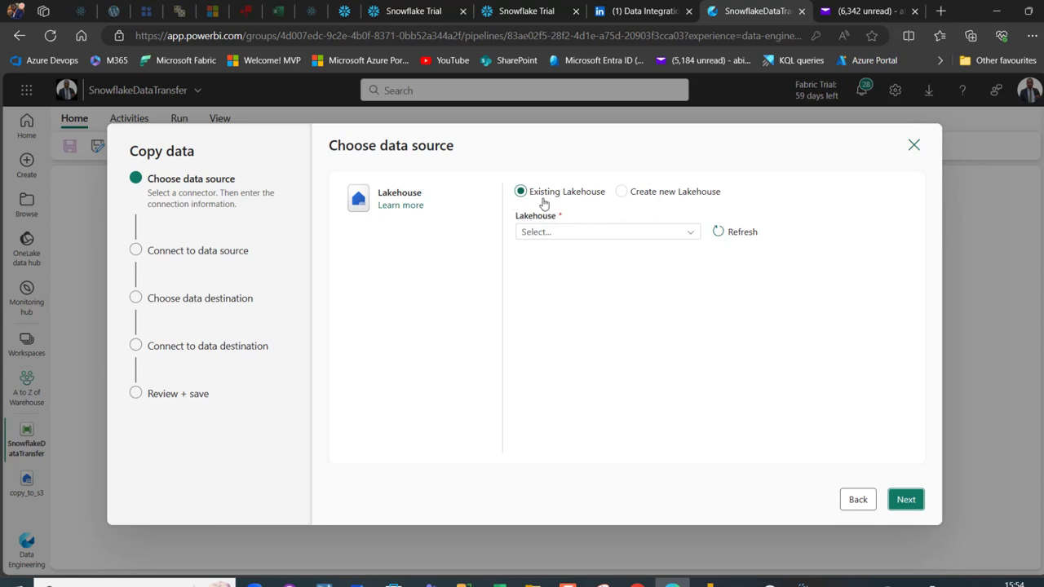
pyautogui.click(691, 234)
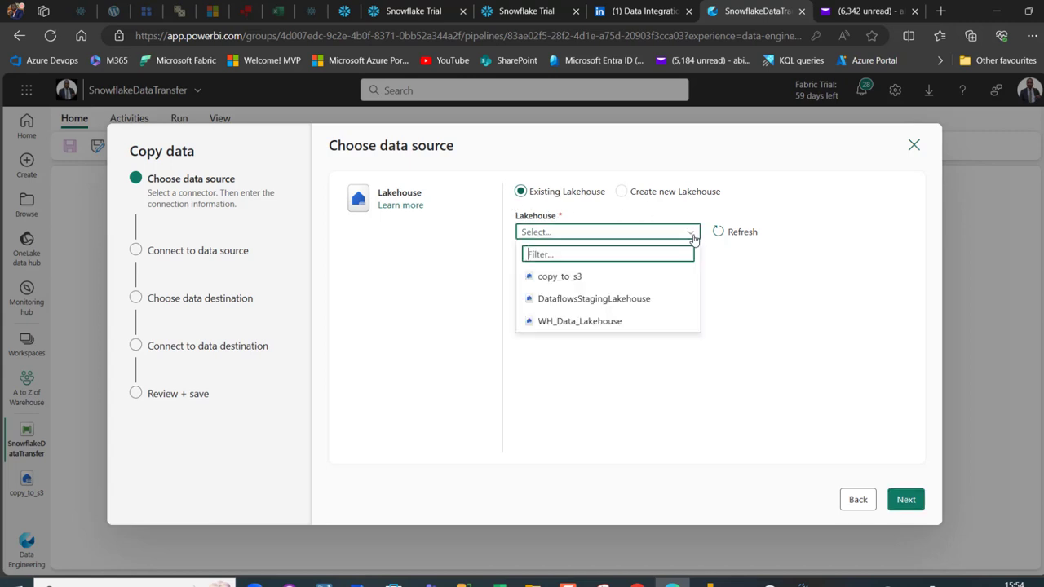
pyautogui.click(565, 277)
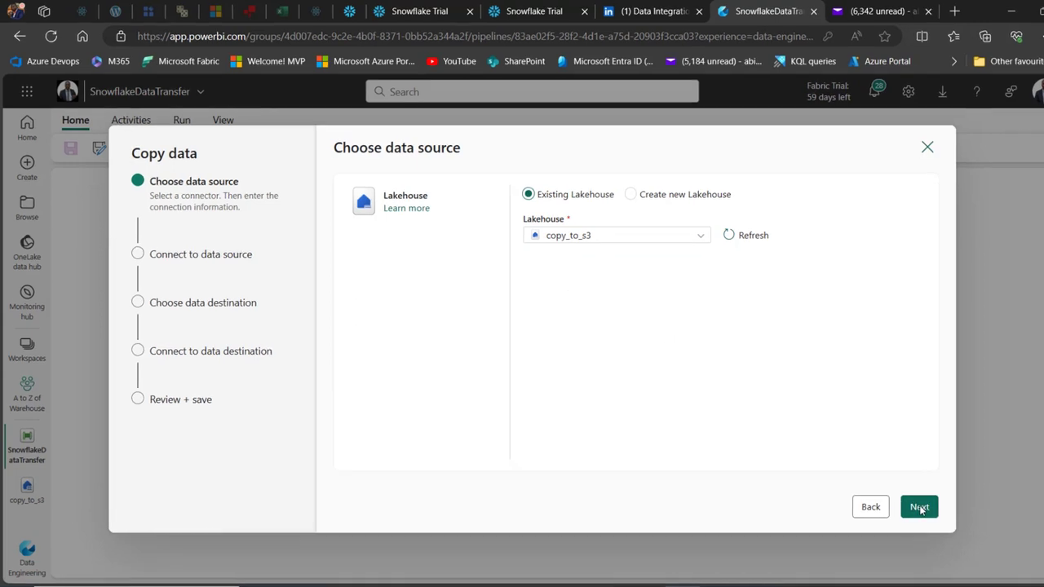
pyautogui.click(917, 505)
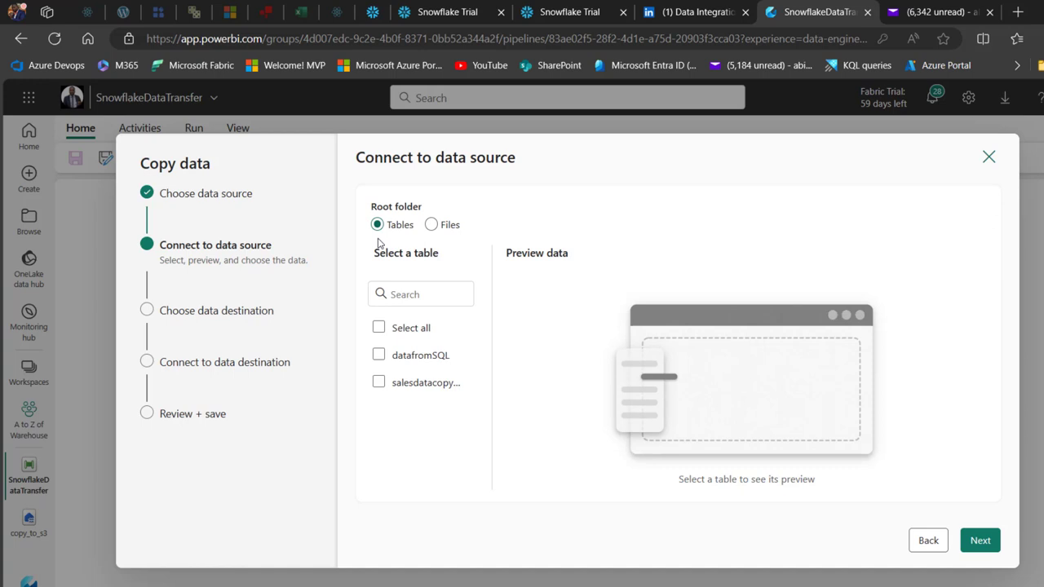
pyautogui.click(378, 383)
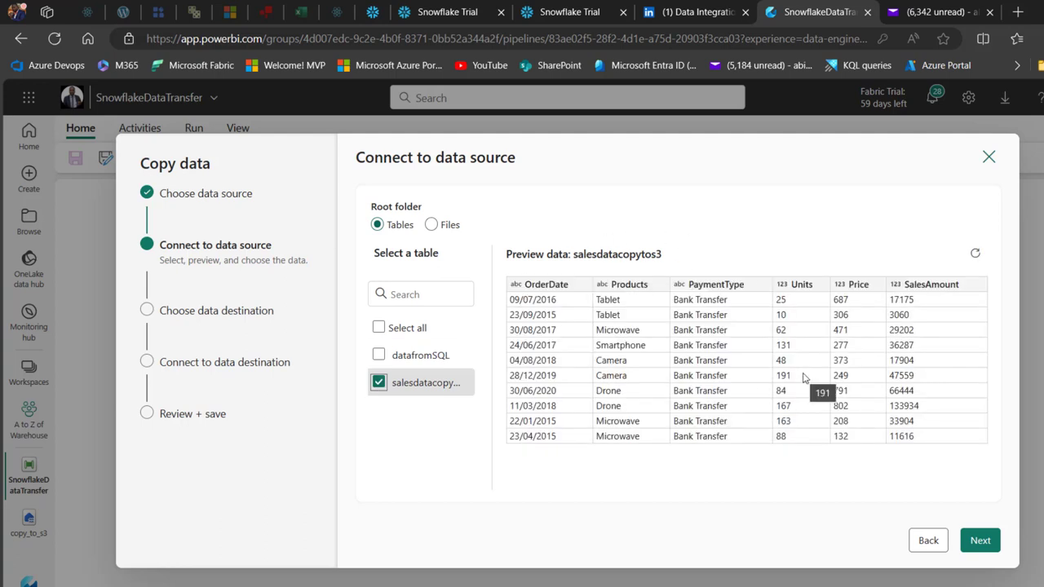
pyautogui.click(981, 542)
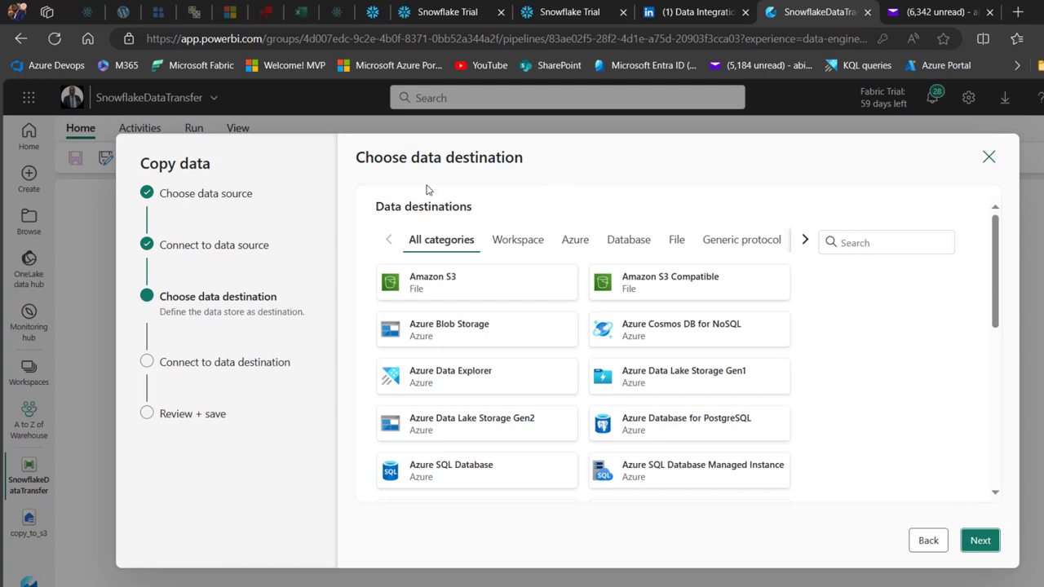
# - Choose Snowflake as the destination with a new connection, then view the Snowflake welcome email
pyautogui.moveTo(998, 312); pyautogui.dragTo(998, 467)
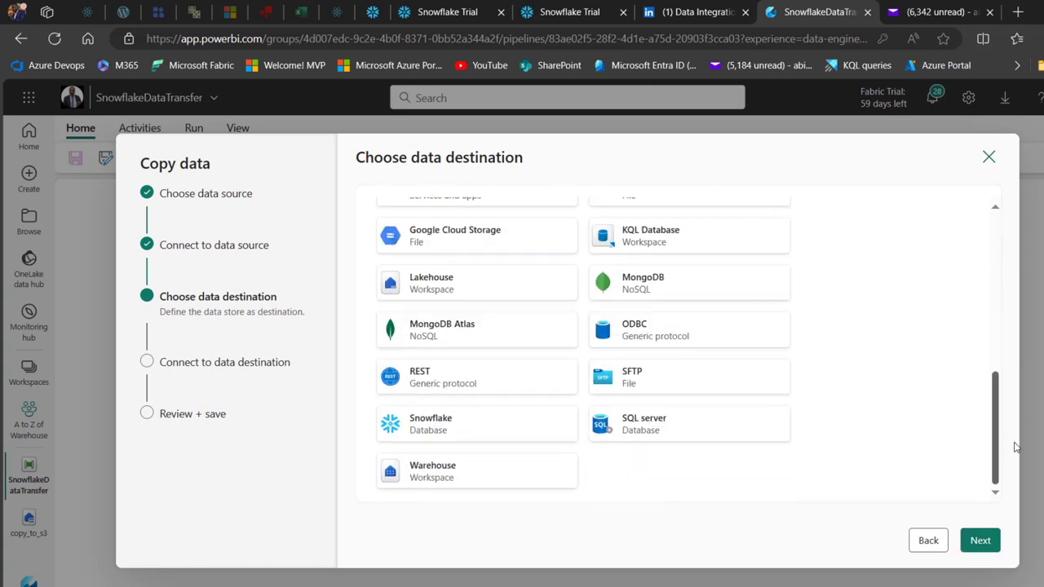
pyautogui.click(449, 427)
pyautogui.click(981, 540)
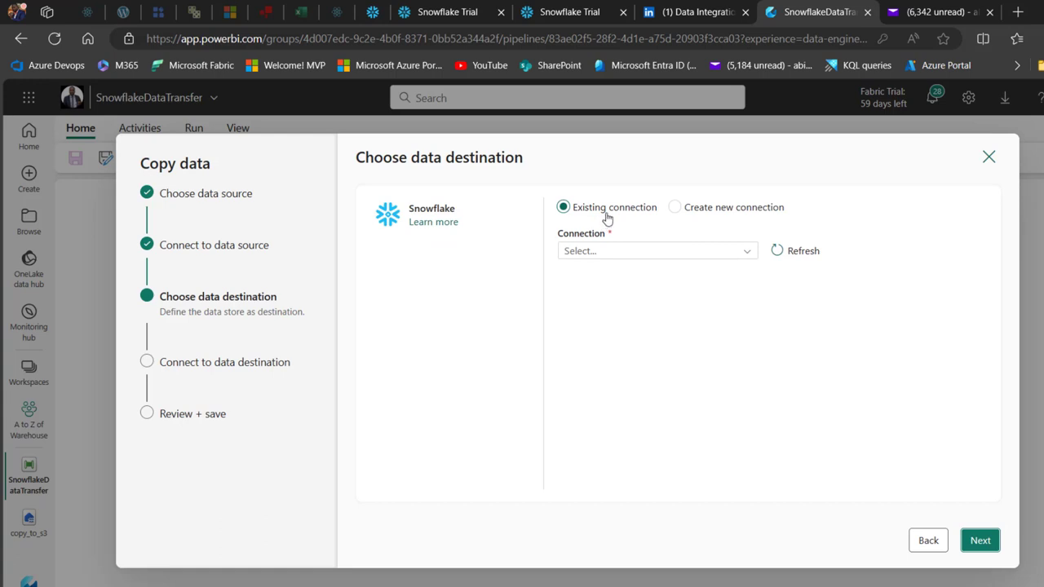
pyautogui.click(675, 207)
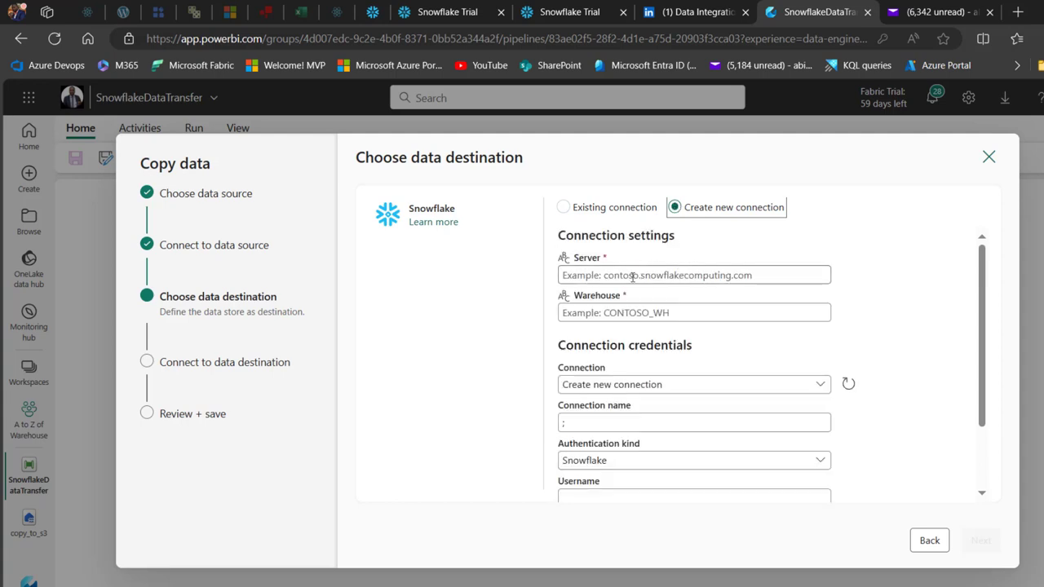
pyautogui.click(938, 11)
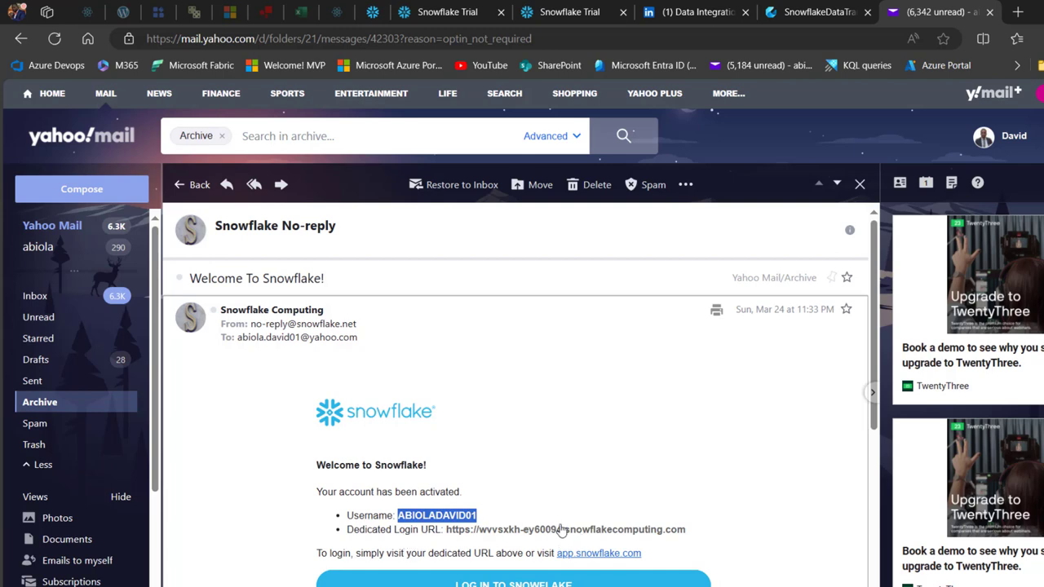
# - Copy the dedicated login URL from the email and return to the connection's Server field
pyautogui.moveTo(696, 530); pyautogui.dragTo(479, 538)
pyautogui.hotkey('ctrl', 'c')
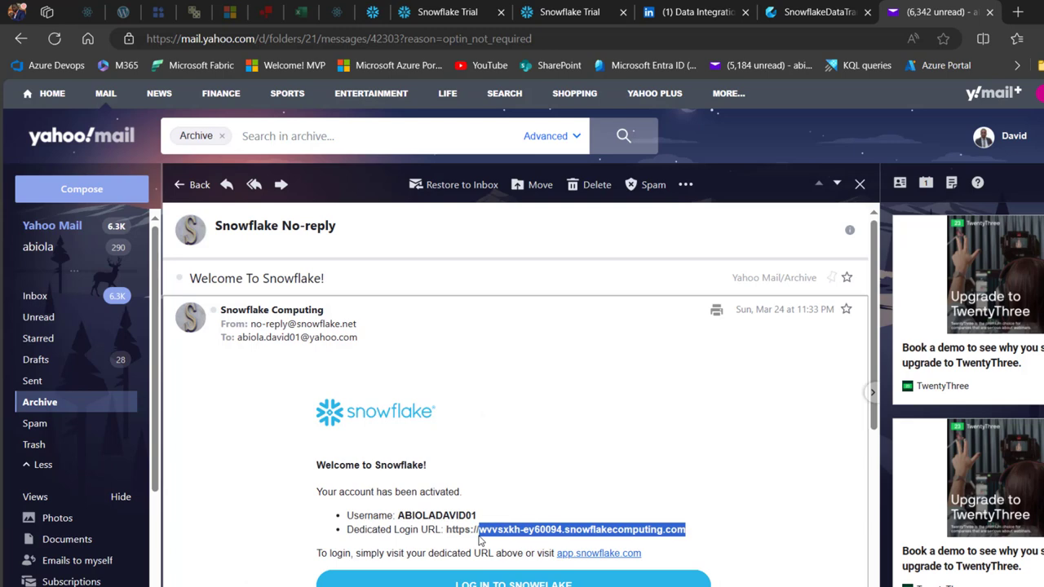
pyautogui.hotkey('ctrl', 'shift', 'Tab')
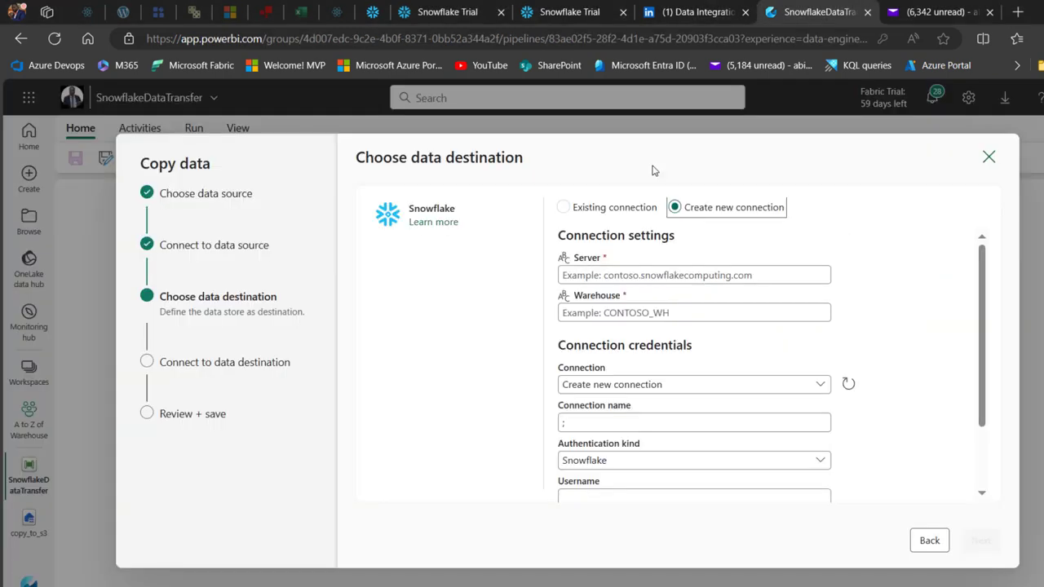
pyautogui.click(654, 275)
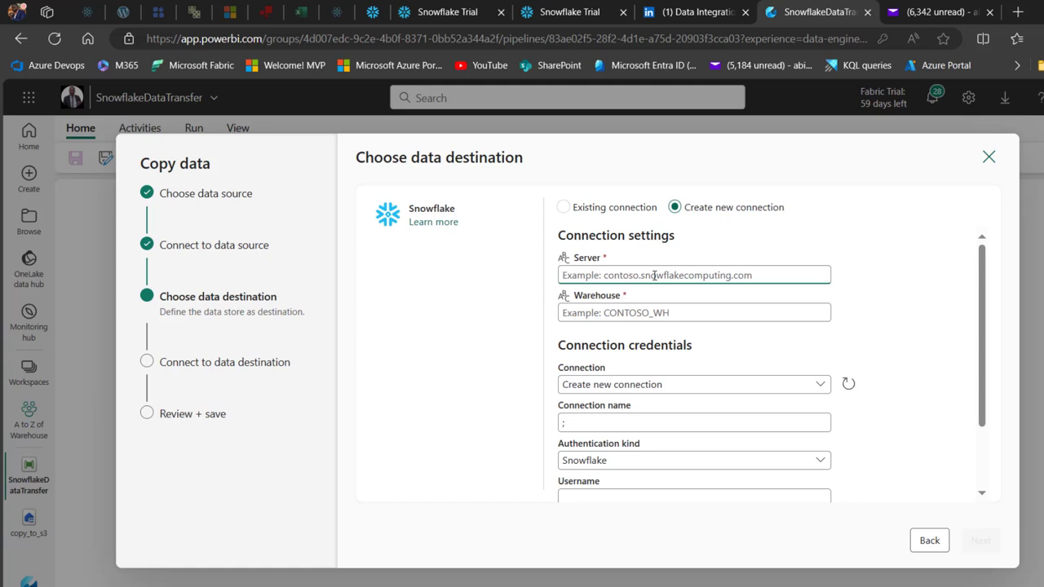
# - Fill Server with the login URL and Warehouse with FabricWH, keeping Create new connection
pyautogui.hotkey('ctrl', 'v')
pyautogui.press('Tab')
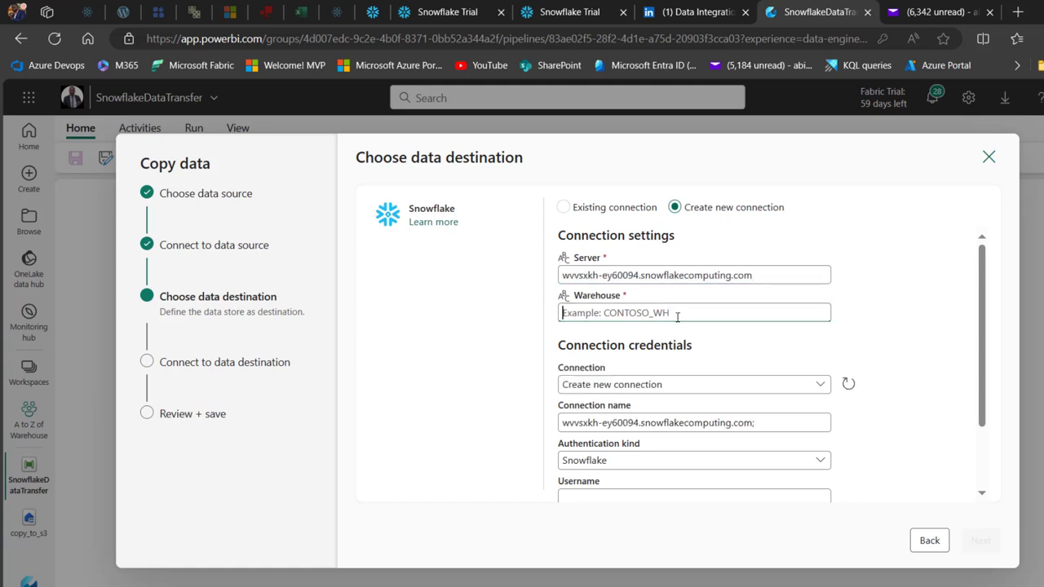
pyautogui.click(372, 12)
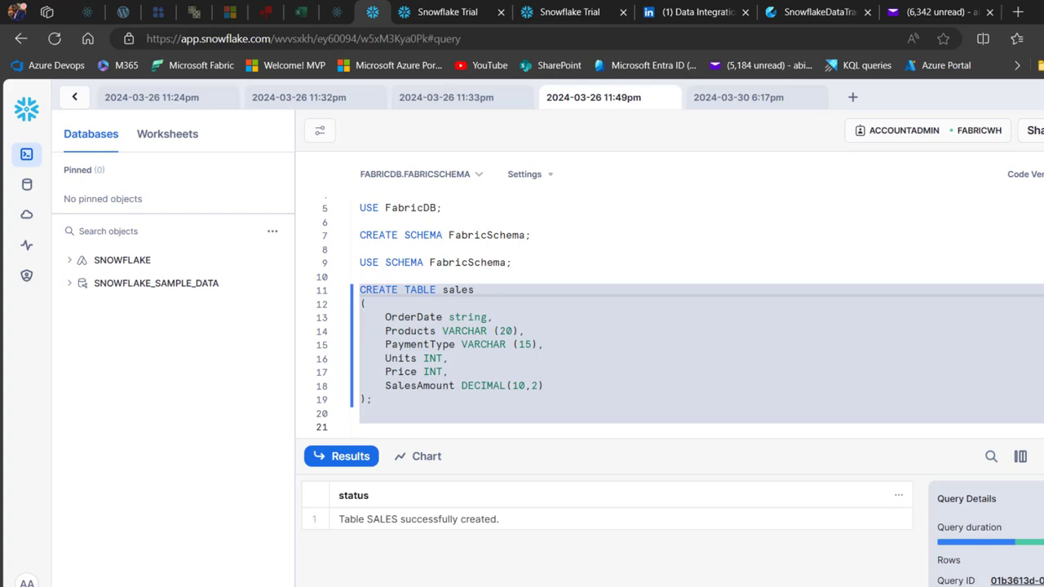
pyautogui.scroll(2, 492, 210)
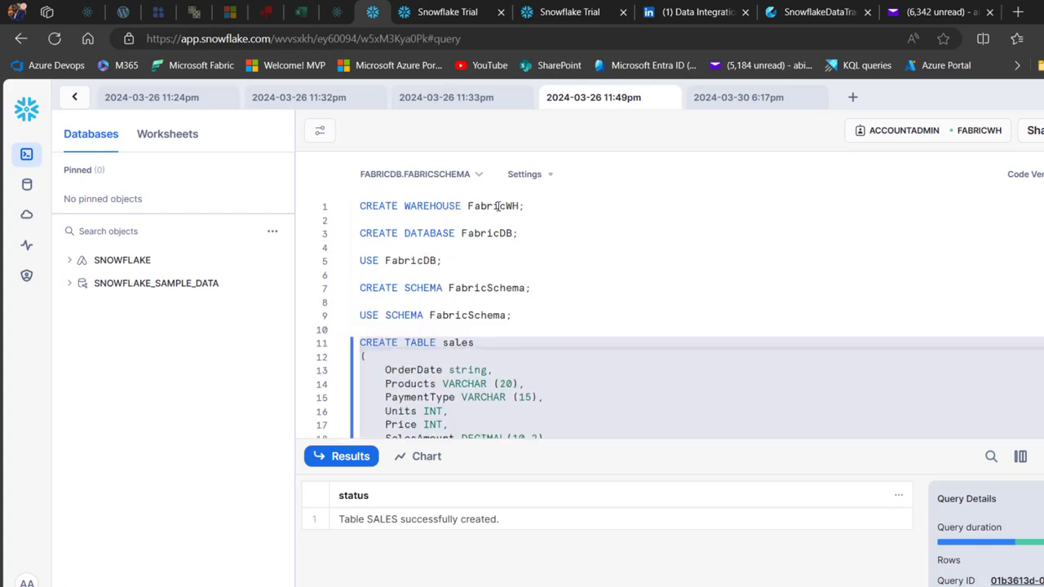
pyautogui.doubleClick(497, 206)
pyautogui.click(811, 11)
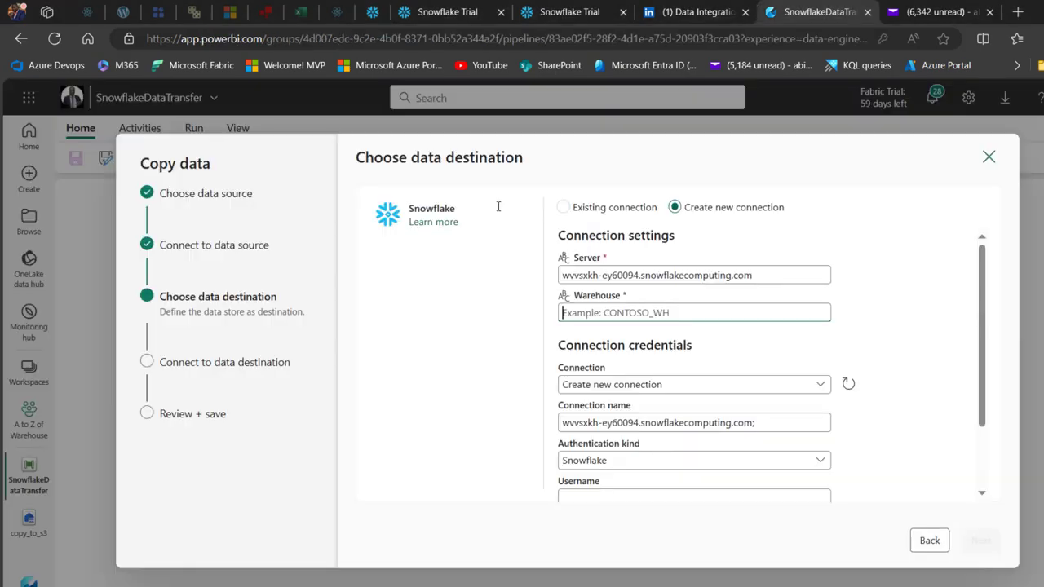
pyautogui.click(655, 311)
pyautogui.hotkey('ctrl', 'v')
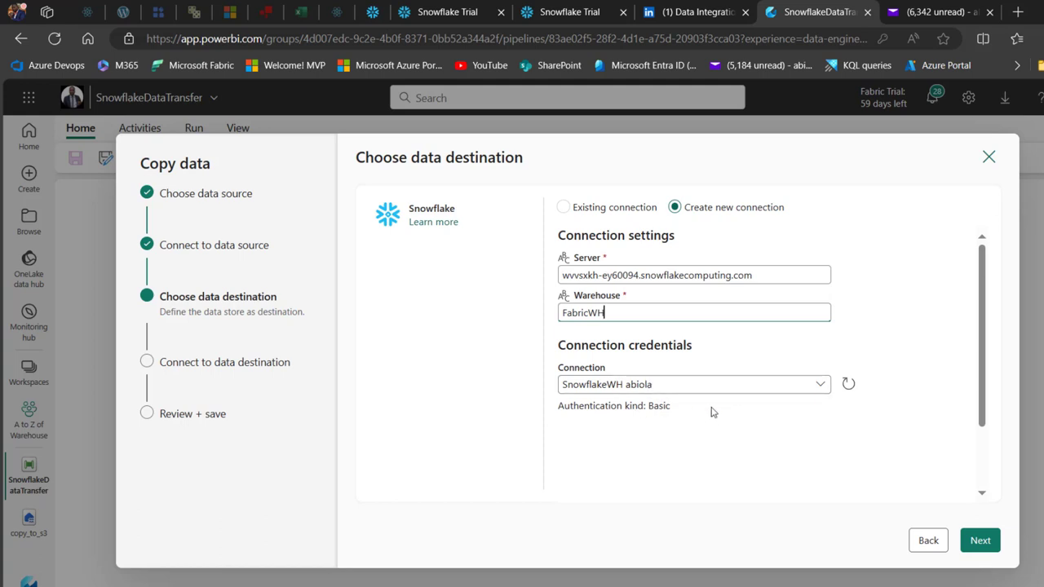
pyautogui.click(827, 388)
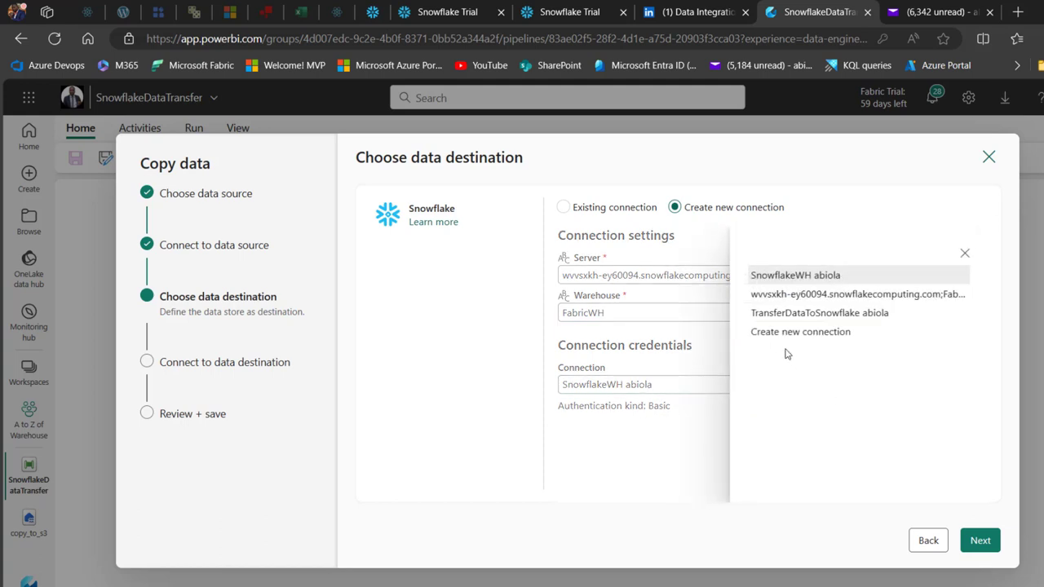
pyautogui.click(755, 334)
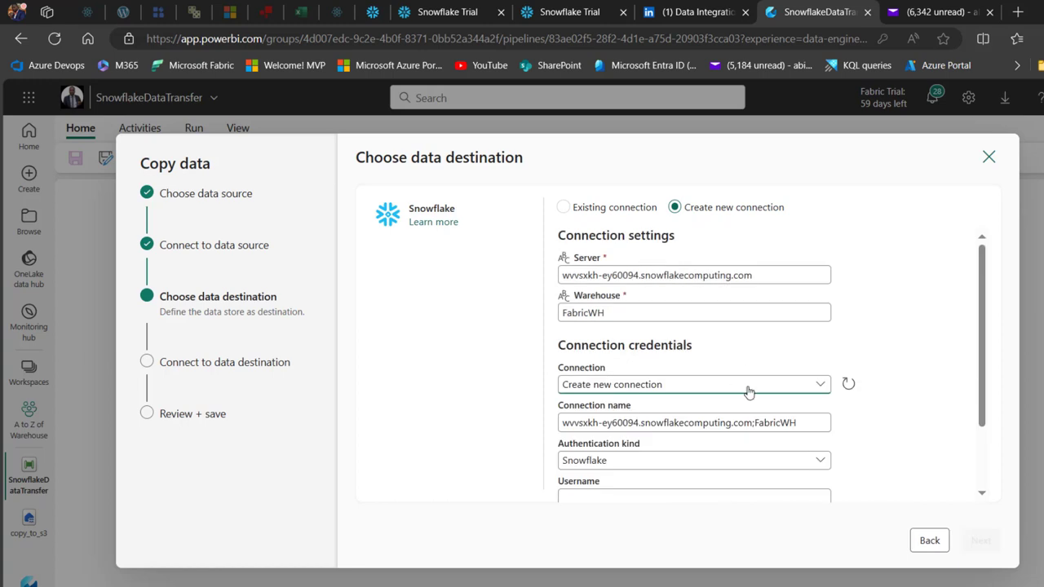
# - Enter the Snowflake account username copied from the welcome email
pyautogui.scroll(-2, 979, 359)
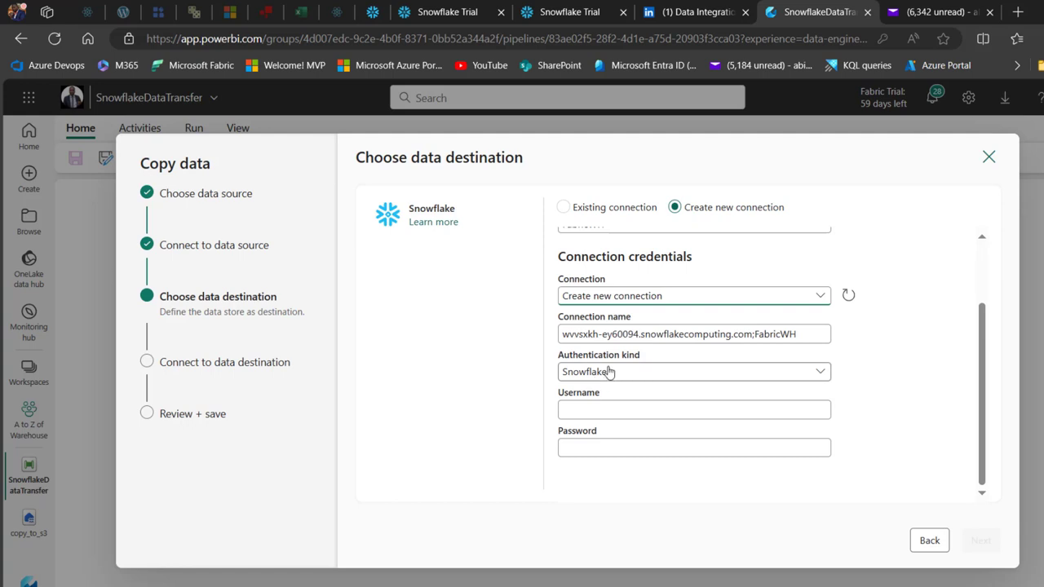
pyautogui.click(639, 411)
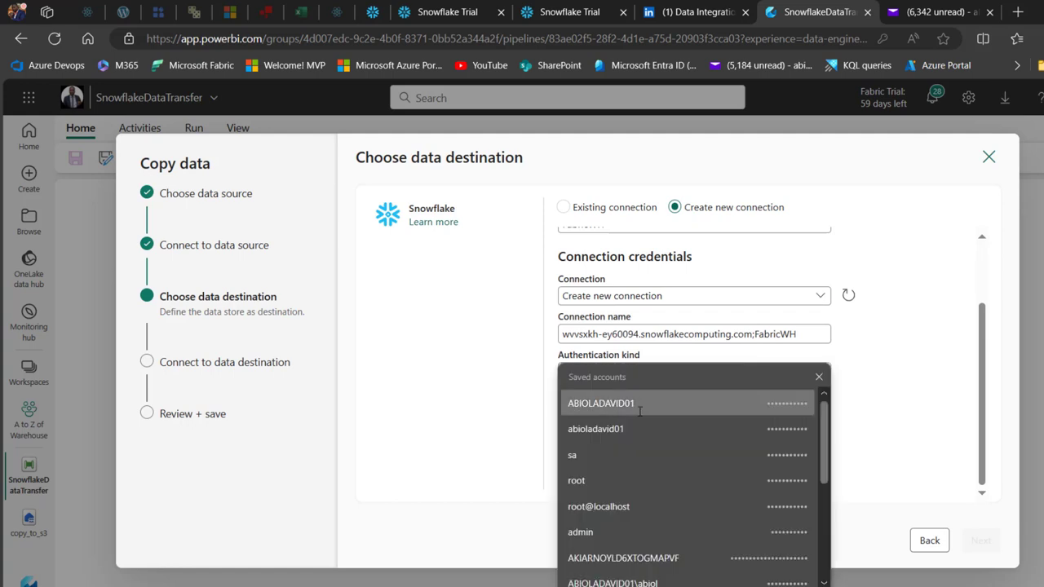
pyautogui.click(937, 11)
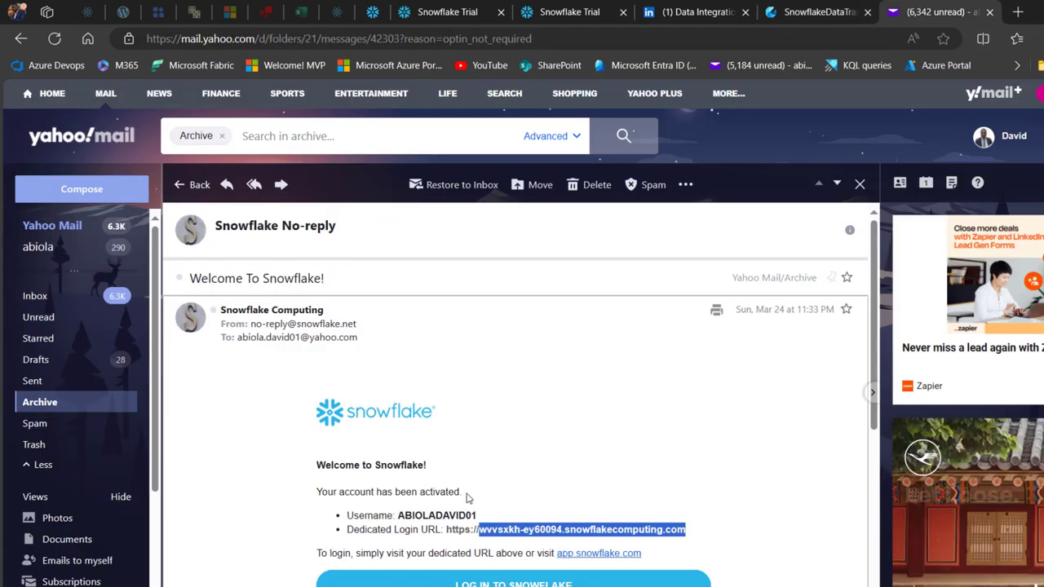
pyautogui.doubleClick(449, 514)
pyautogui.hotkey('alt', 'Tab')
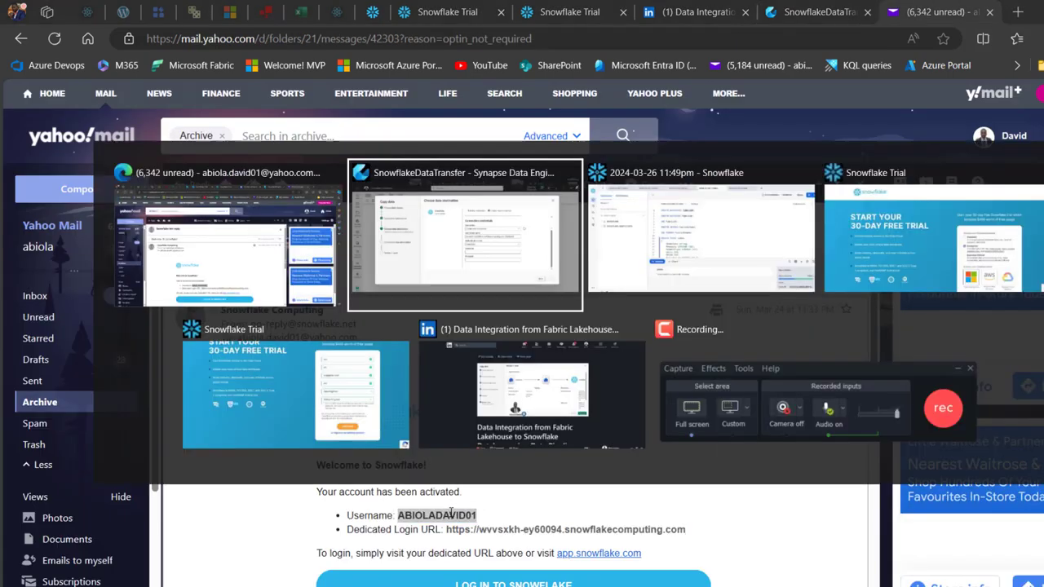
pyautogui.hotkey('ctrl', 'v')
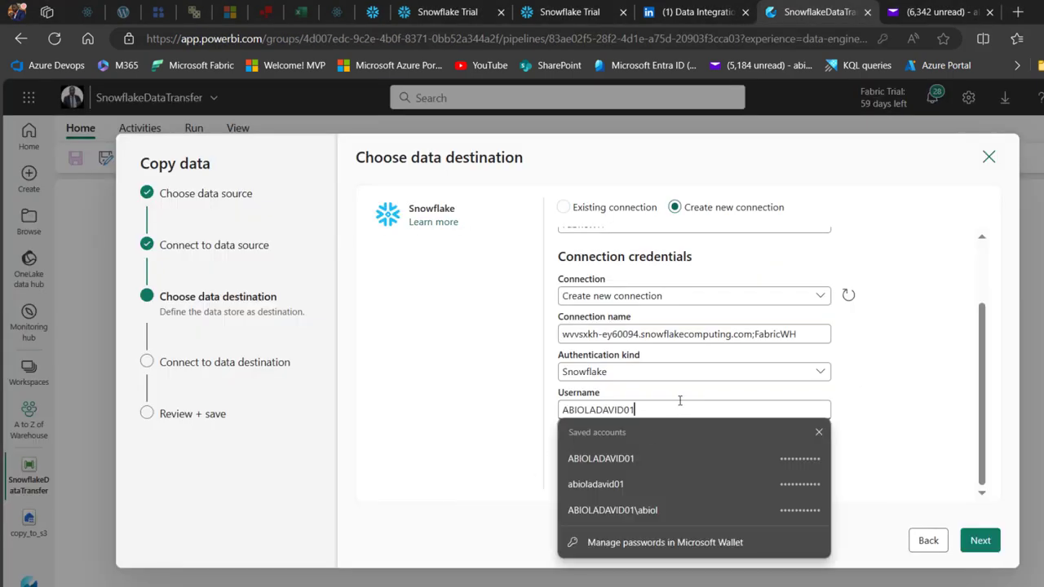
# - Enter the account password and create the Snowflake connection
pyautogui.click(529, 426)
pyautogui.click(604, 443)
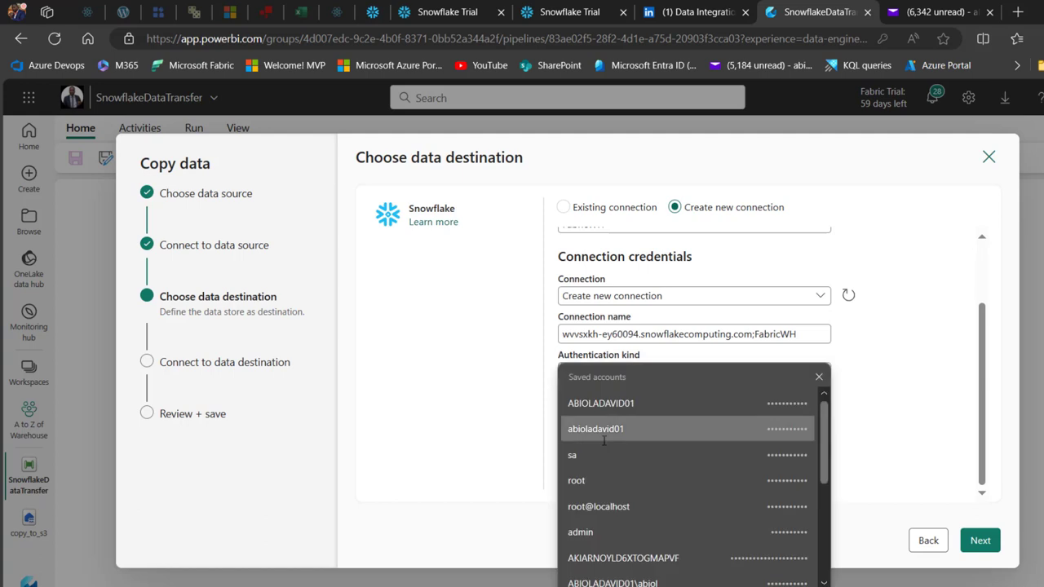
pyautogui.click(910, 424)
pyautogui.click(709, 443)
pyautogui.hotkey('ctrl', 'v')
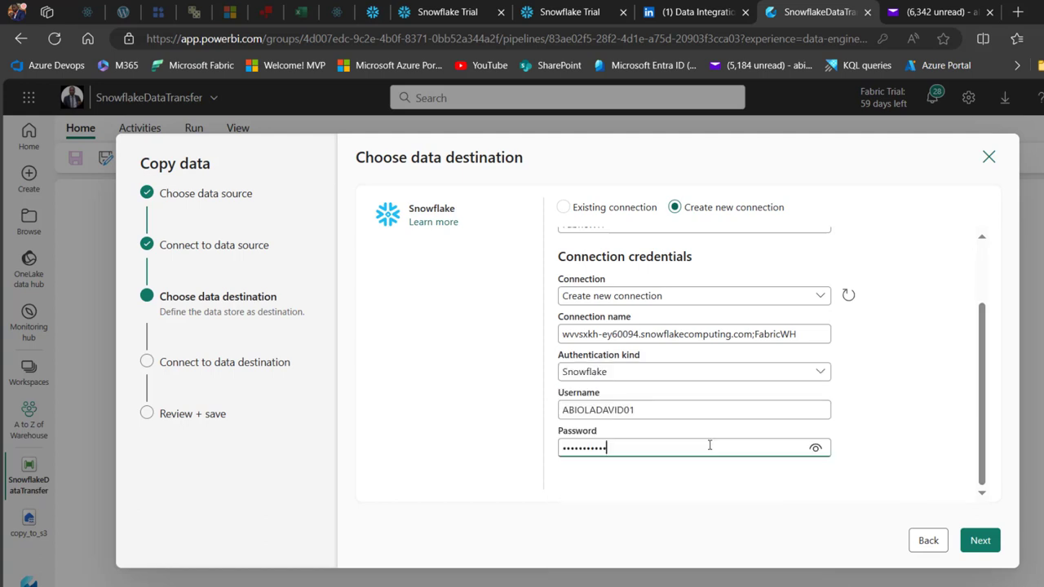
pyautogui.click(982, 543)
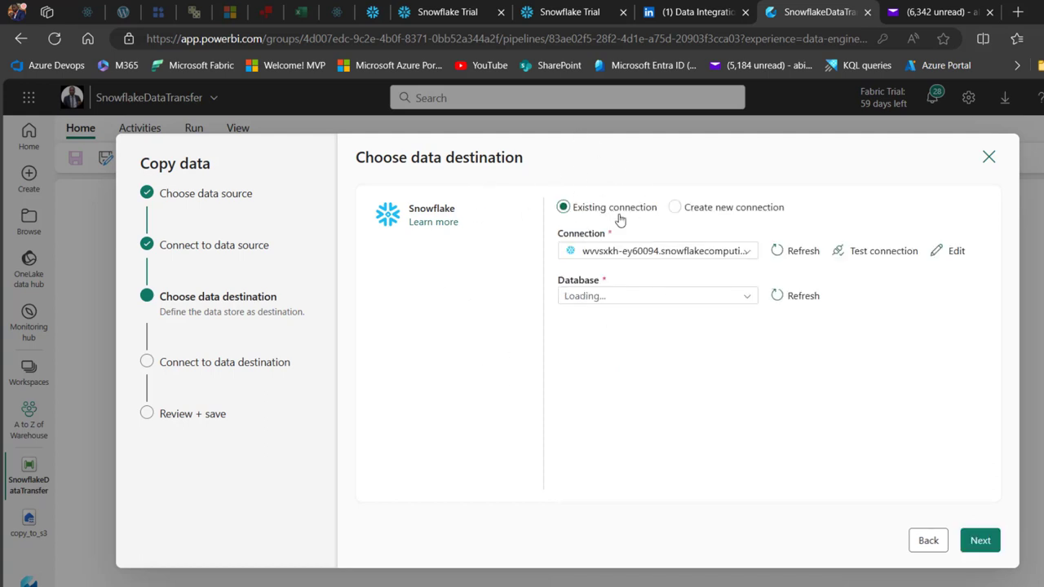
# - Test the Snowflake connection and choose FABRICDB as the destination database
pyautogui.click(884, 259)
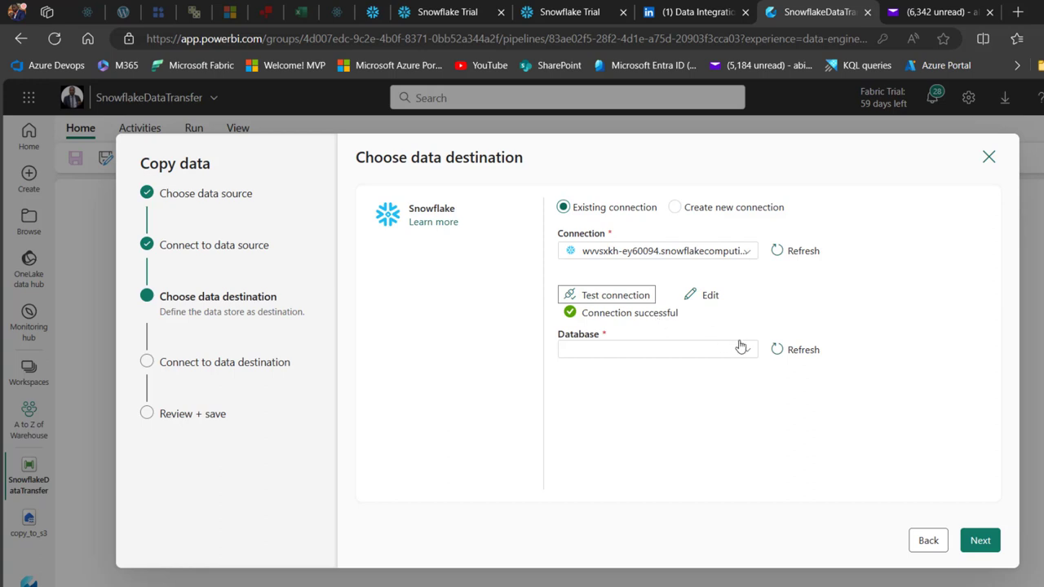
pyautogui.click(749, 352)
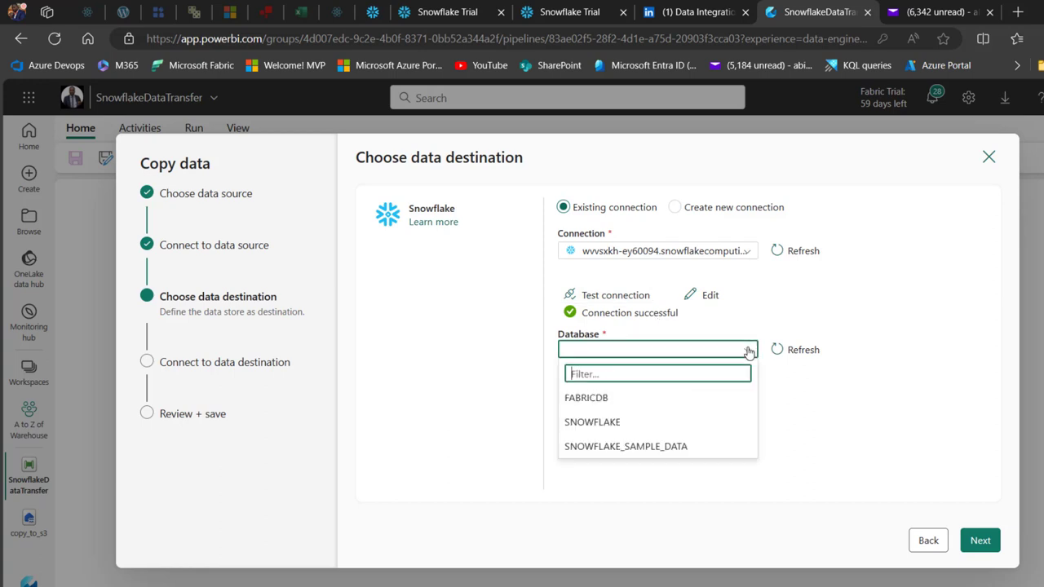
pyautogui.click(597, 400)
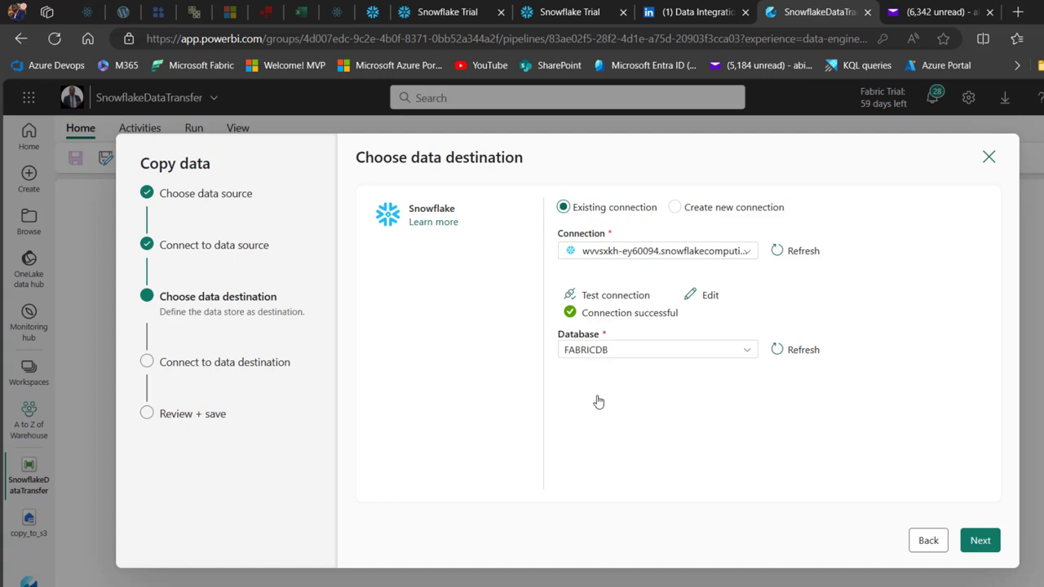
pyautogui.click(981, 541)
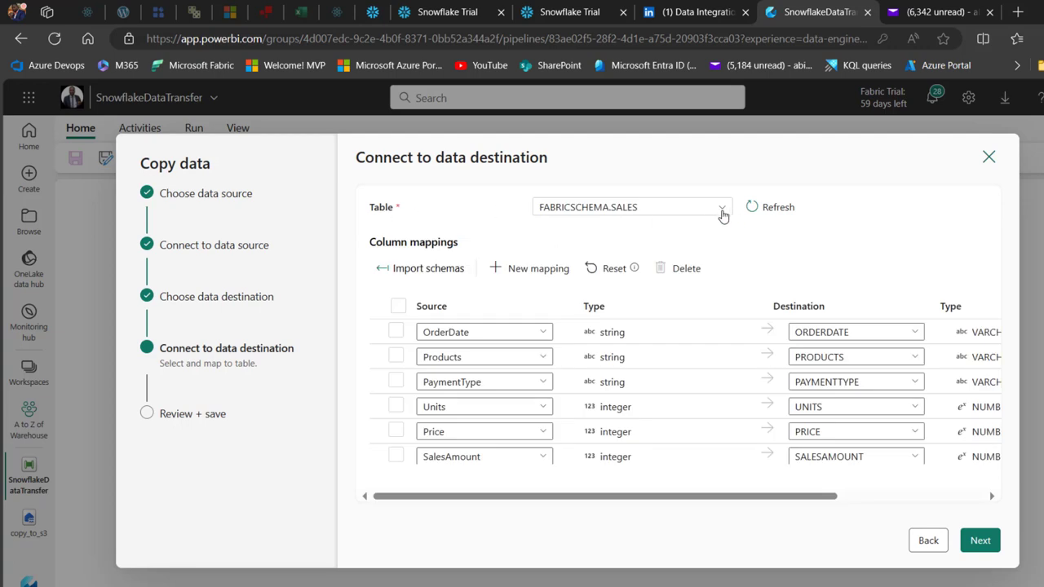
# - Select FABRICSCHEMA.SALES as the destination table
pyautogui.click(721, 210)
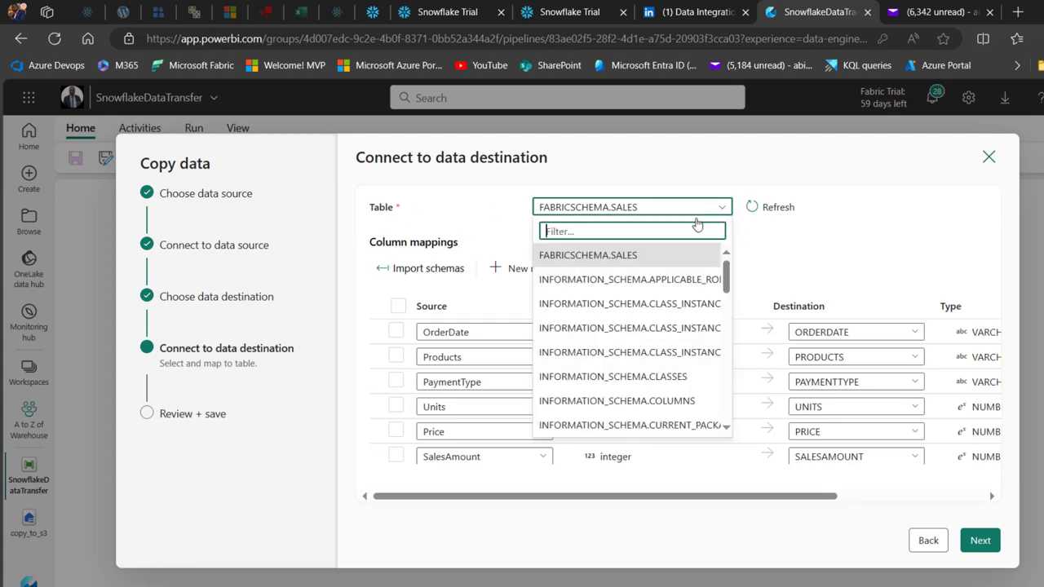
pyautogui.click(640, 258)
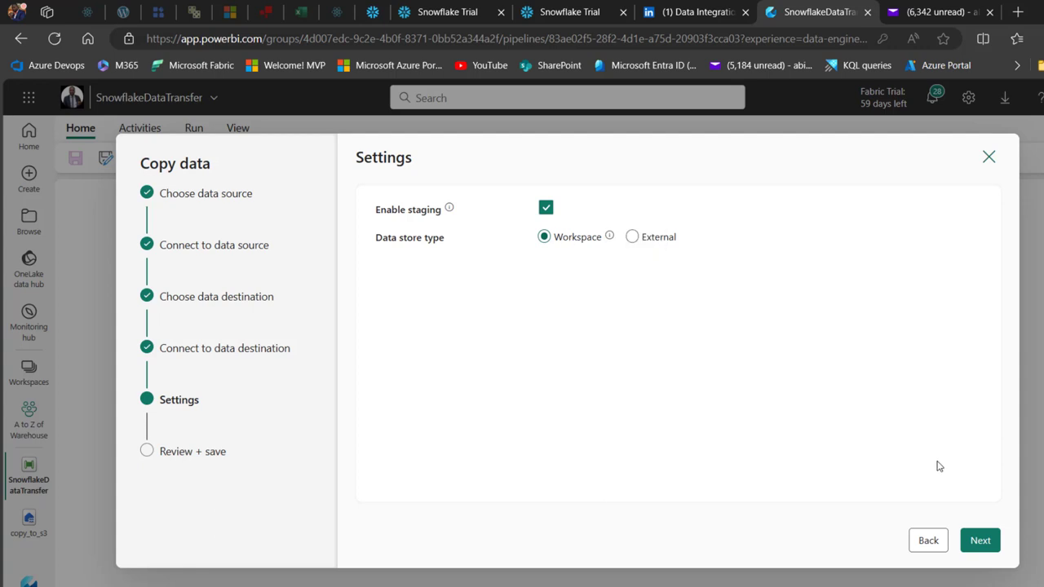
# - Advance to the Review + save summary and scroll down to its Options section
pyautogui.click(978, 541)
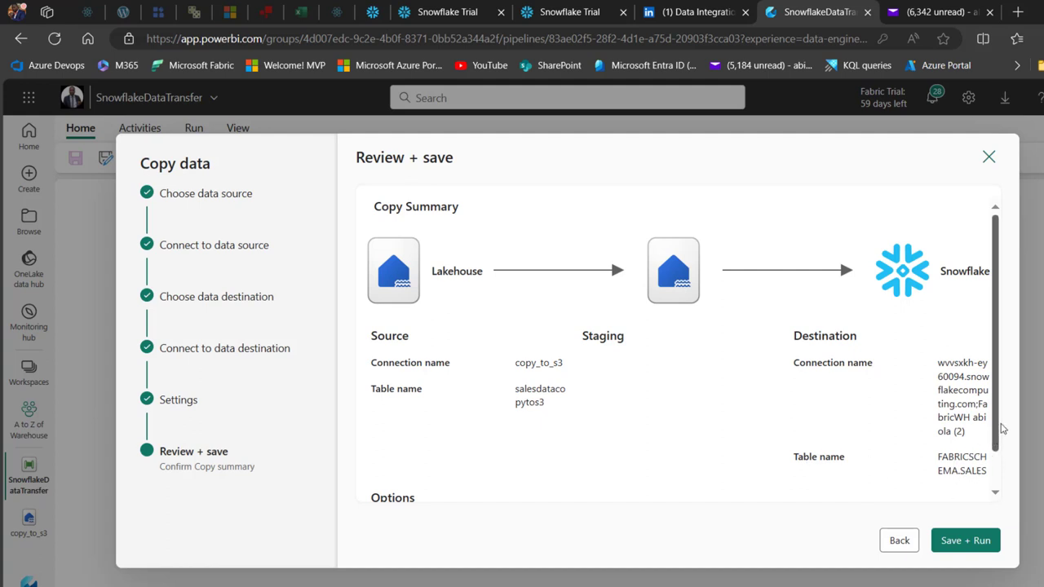
pyautogui.scroll(-1, 479, 502)
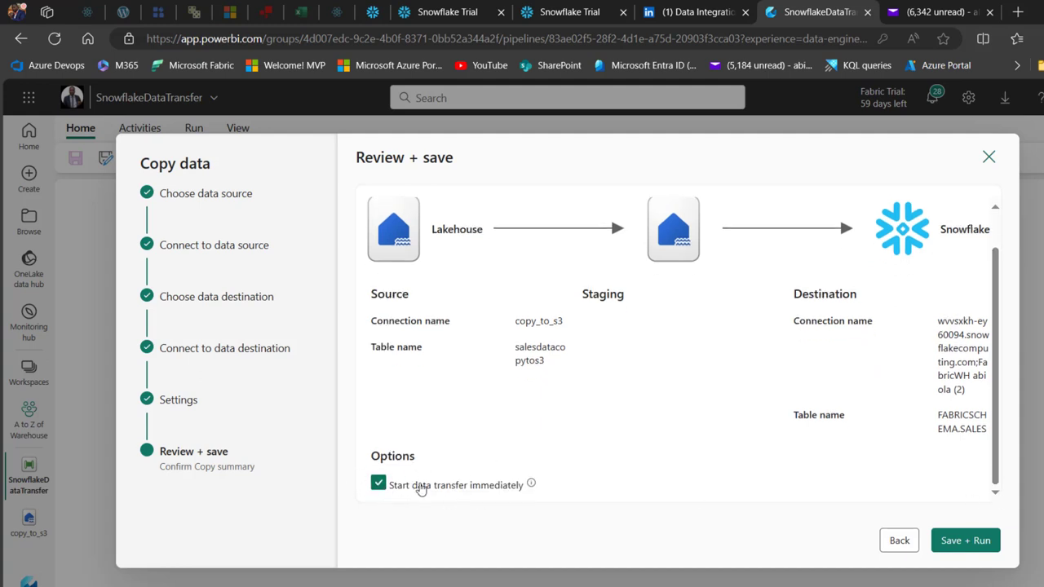
# - Save + Run the pipeline until Copy_f7g succeeds, then return to the Snowflake worksheet
pyautogui.click(975, 544)
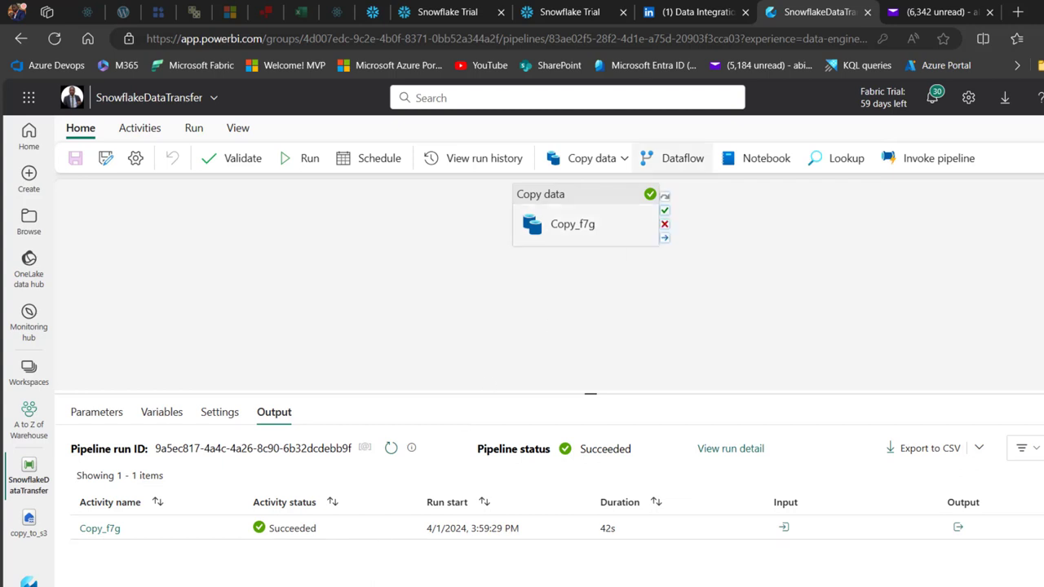
pyautogui.click(373, 11)
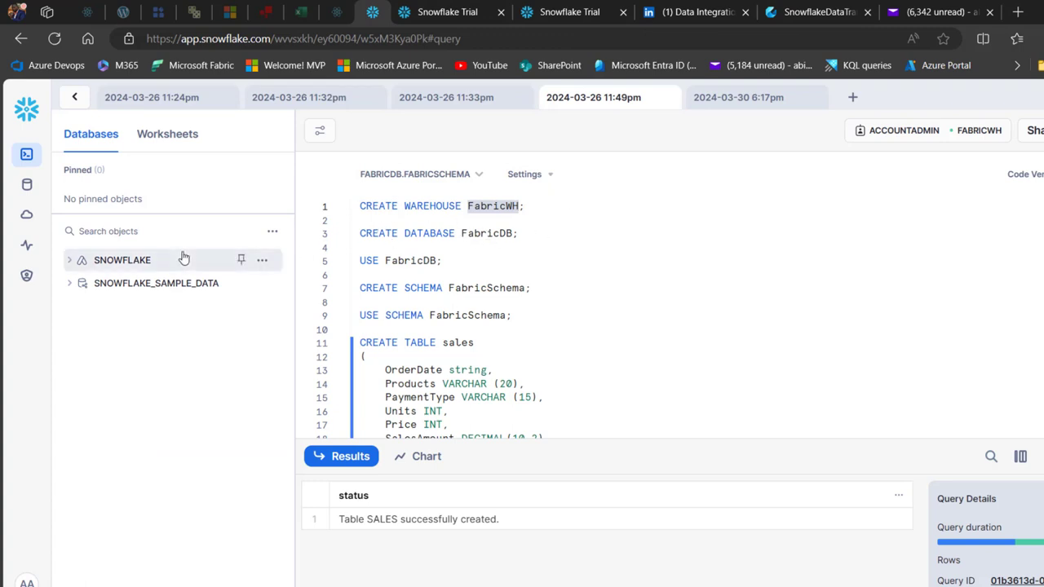
# - Refresh the object browser and expand FABRICDB > FABRICSCHEMA > Tables to reveal SALES
pyautogui.moveTo(155, 282)
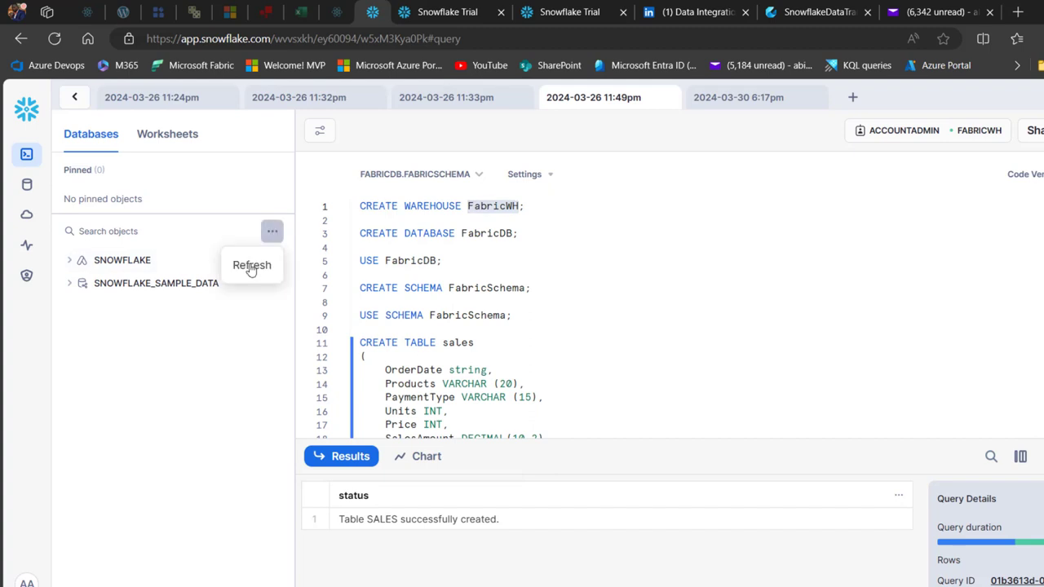
pyautogui.click(248, 267)
pyautogui.moveTo(75, 283)
pyautogui.moveTo(68, 262)
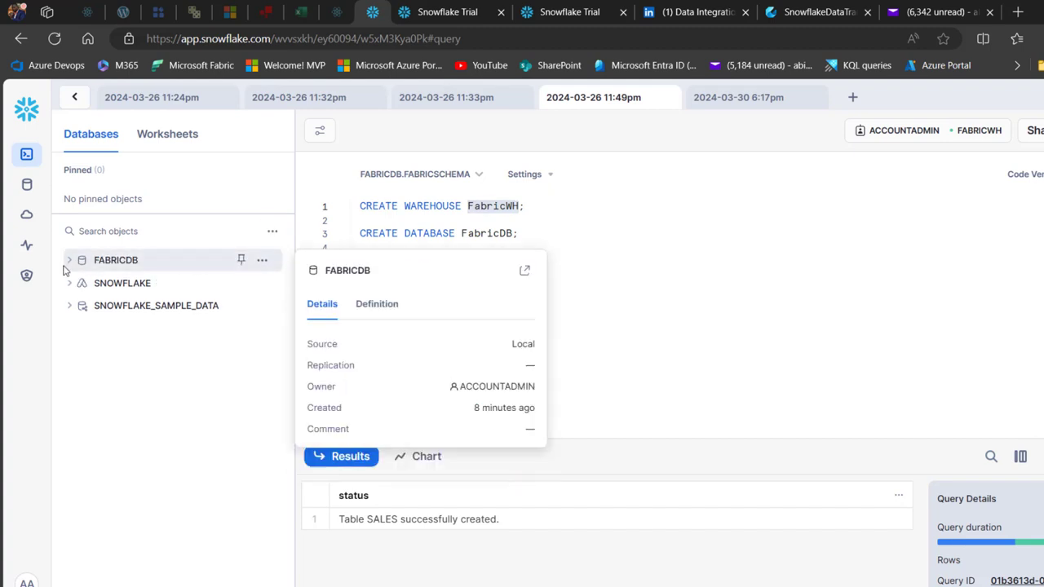
pyautogui.click(69, 261)
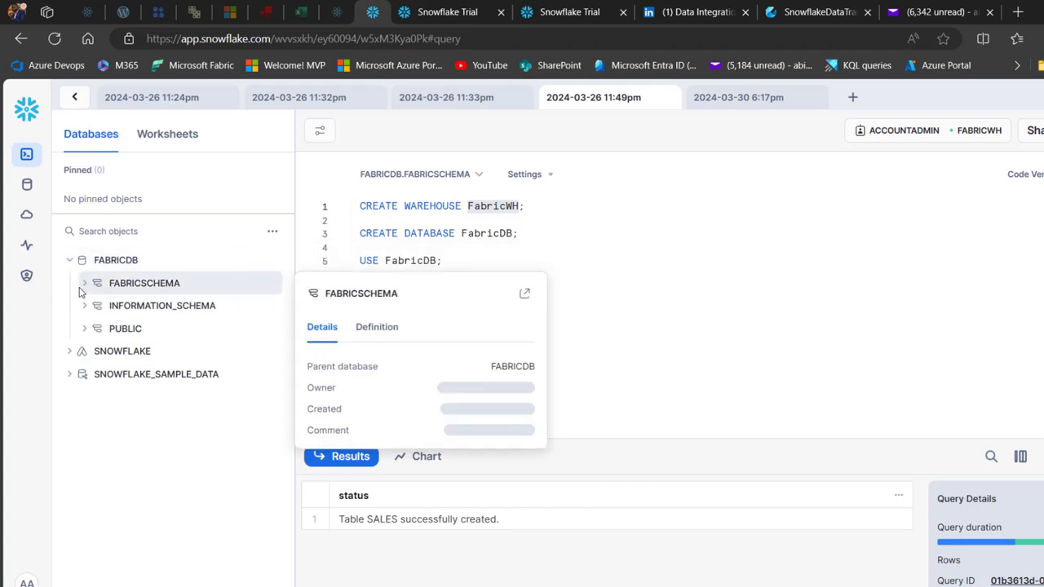
pyautogui.moveTo(88, 330)
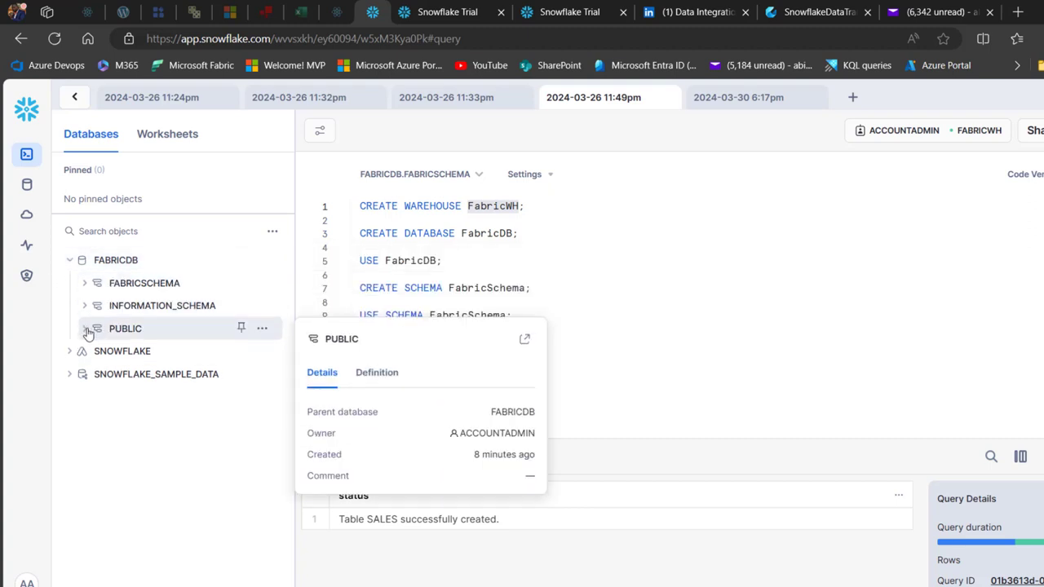
pyautogui.moveTo(82, 291)
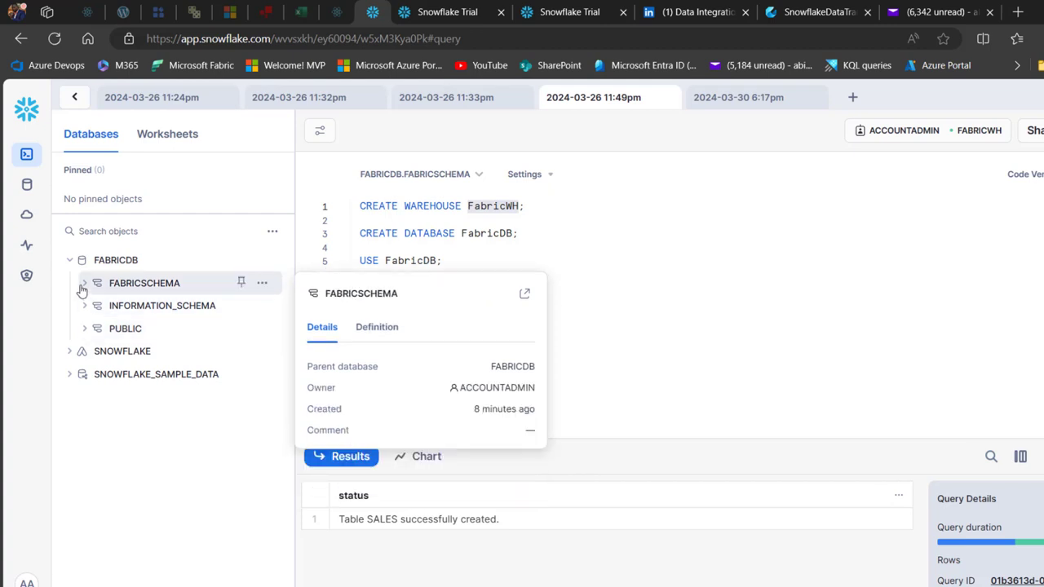
pyautogui.click(83, 285)
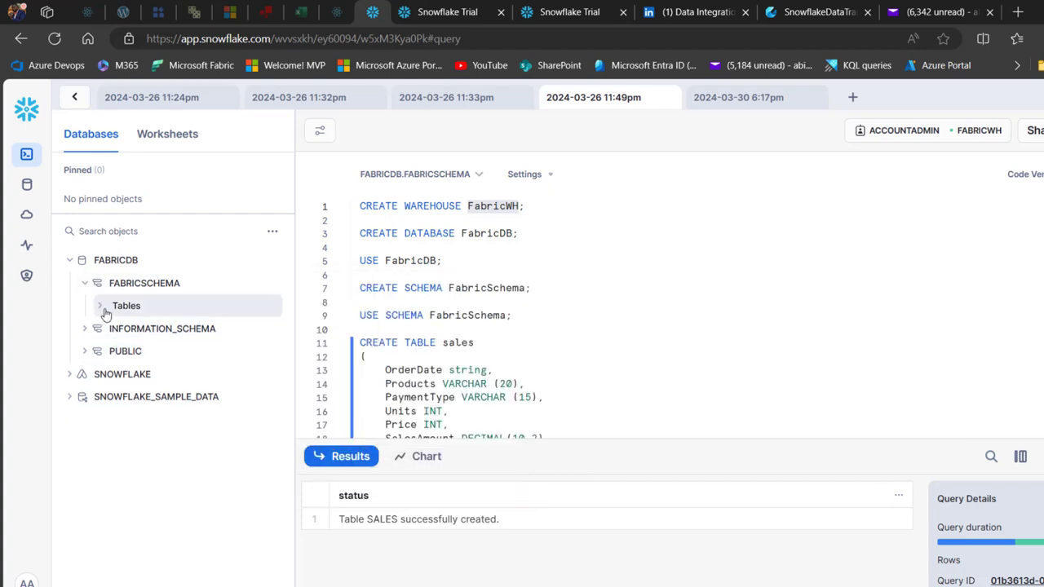
pyautogui.click(100, 307)
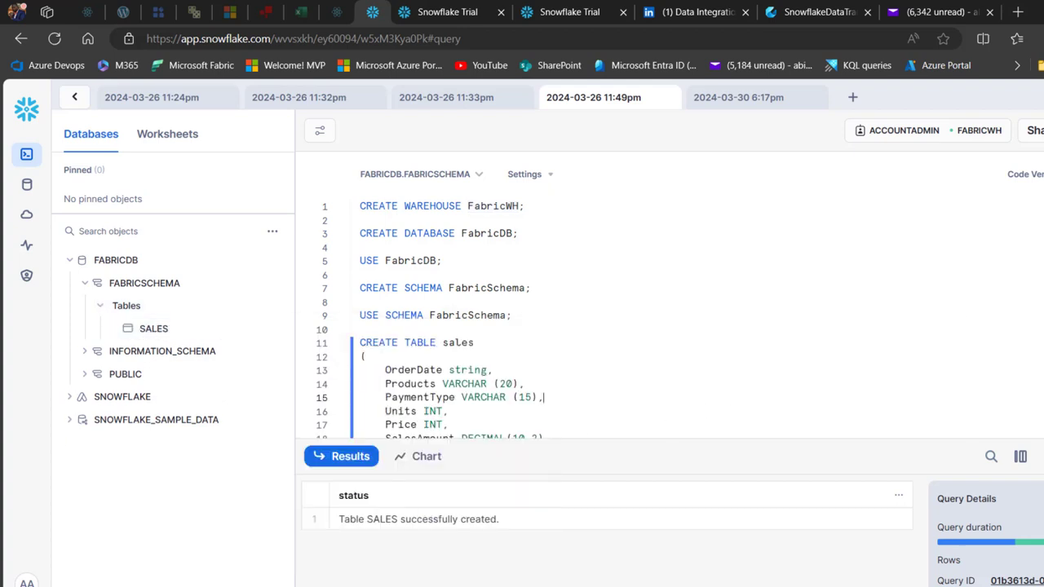
pyautogui.scroll(-2, 624, 385)
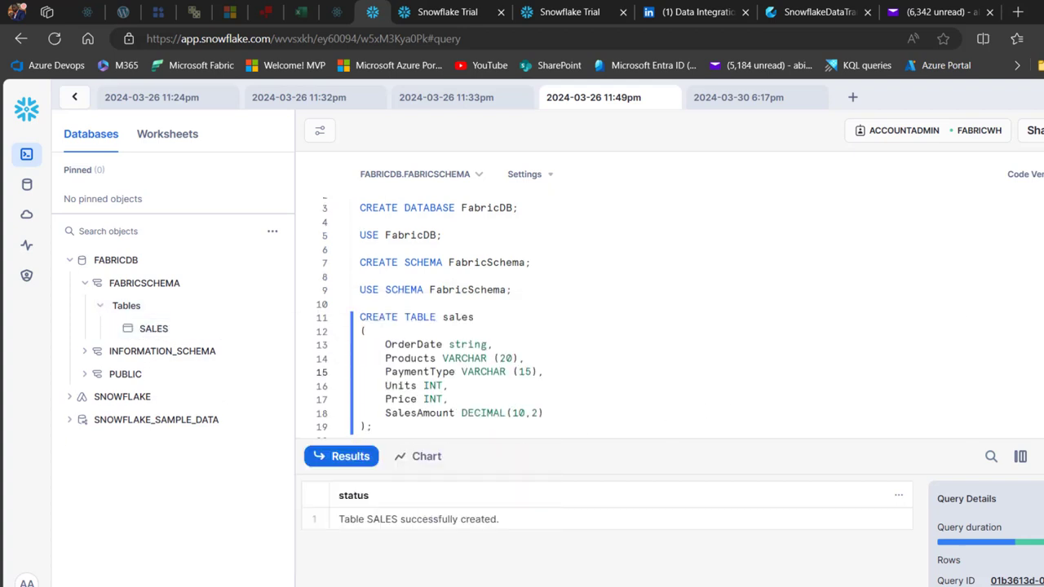
# - Run SELECT * FROM sales; on line 21 and enlarge the results pane
pyautogui.click(412, 420)
pyautogui.write('SELECT ')
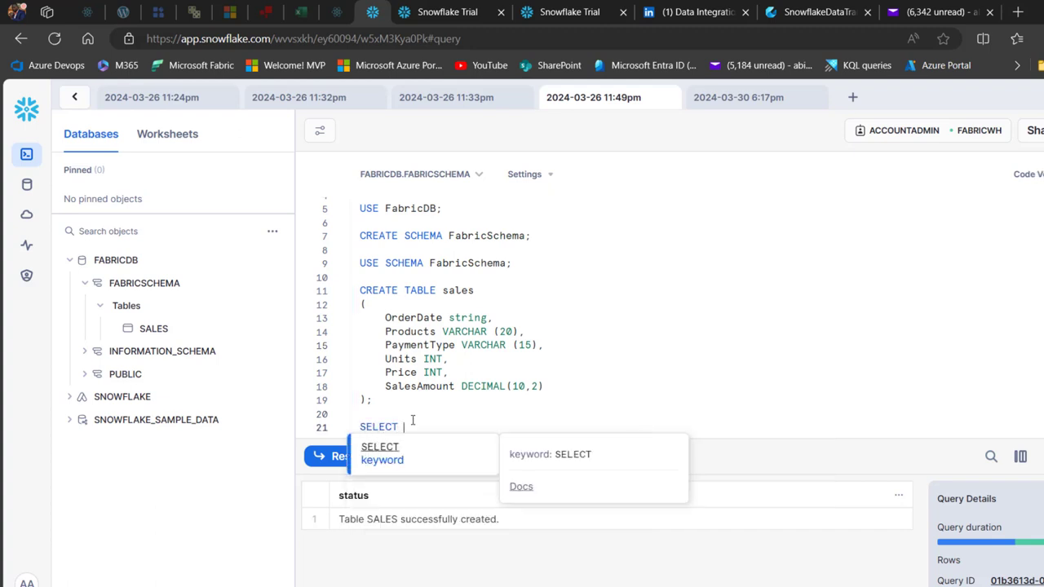
pyautogui.write('* FROM sales')
pyautogui.press('Escape')
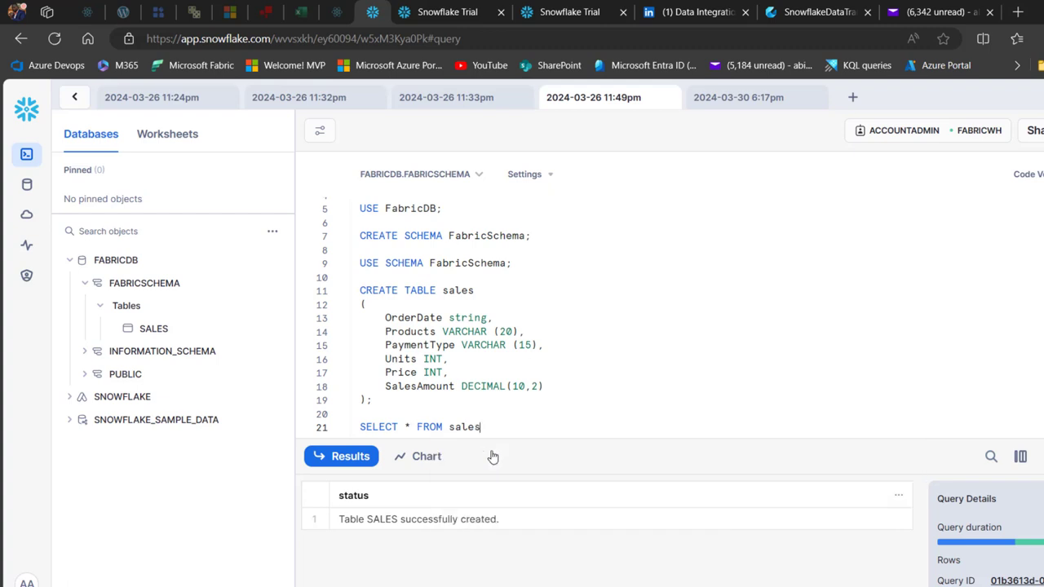
pyautogui.write(';')
pyautogui.hotkey('ctrl', 'Return')
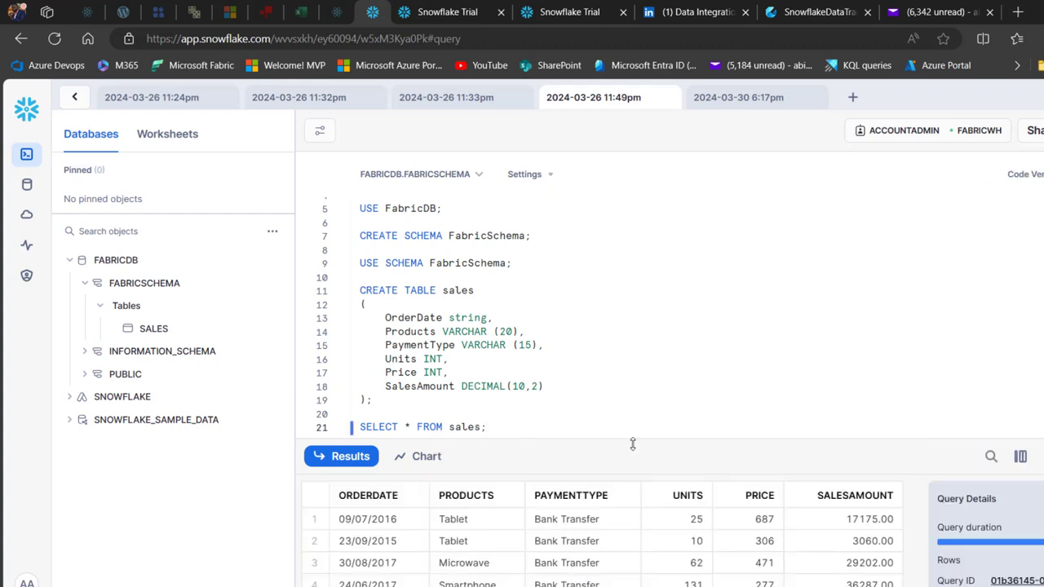
pyautogui.moveTo(632, 439); pyautogui.dragTo(655, 221)
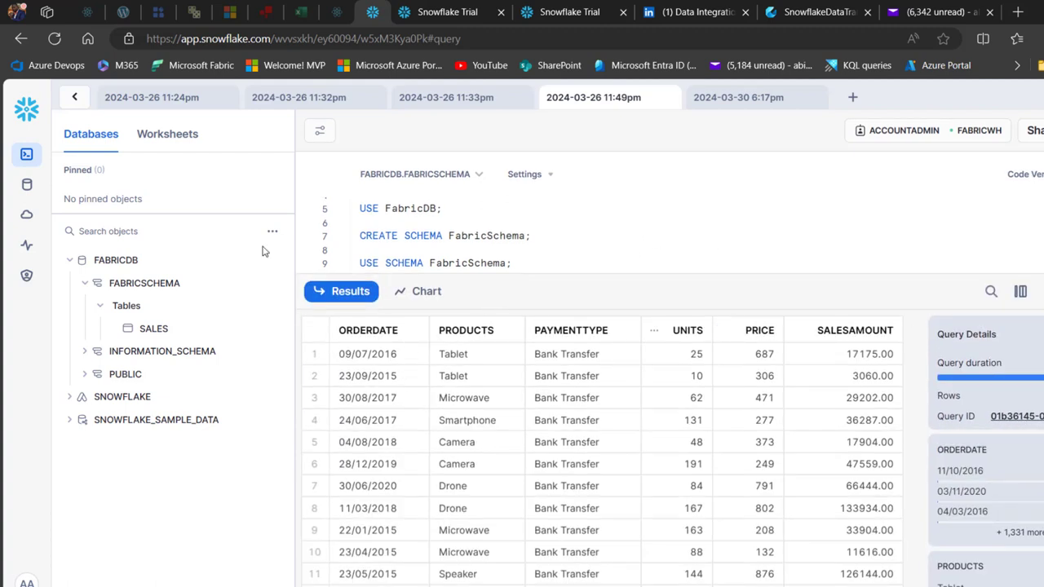
pyautogui.moveTo(132, 262)
# - Go back to the SnowflakeDataTransfer pipeline tab showing the succeeded run
pyautogui.click(831, 9)
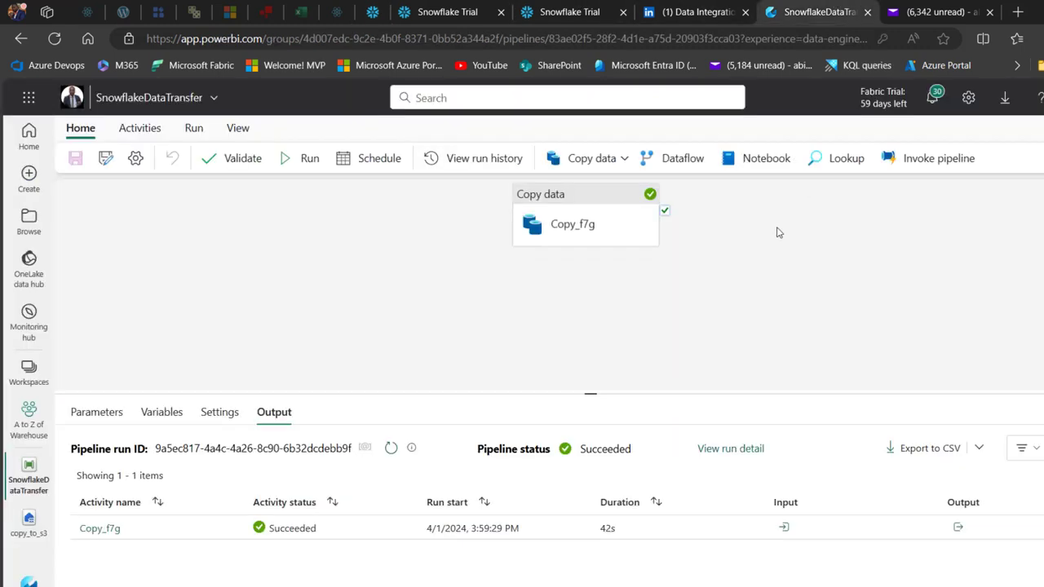